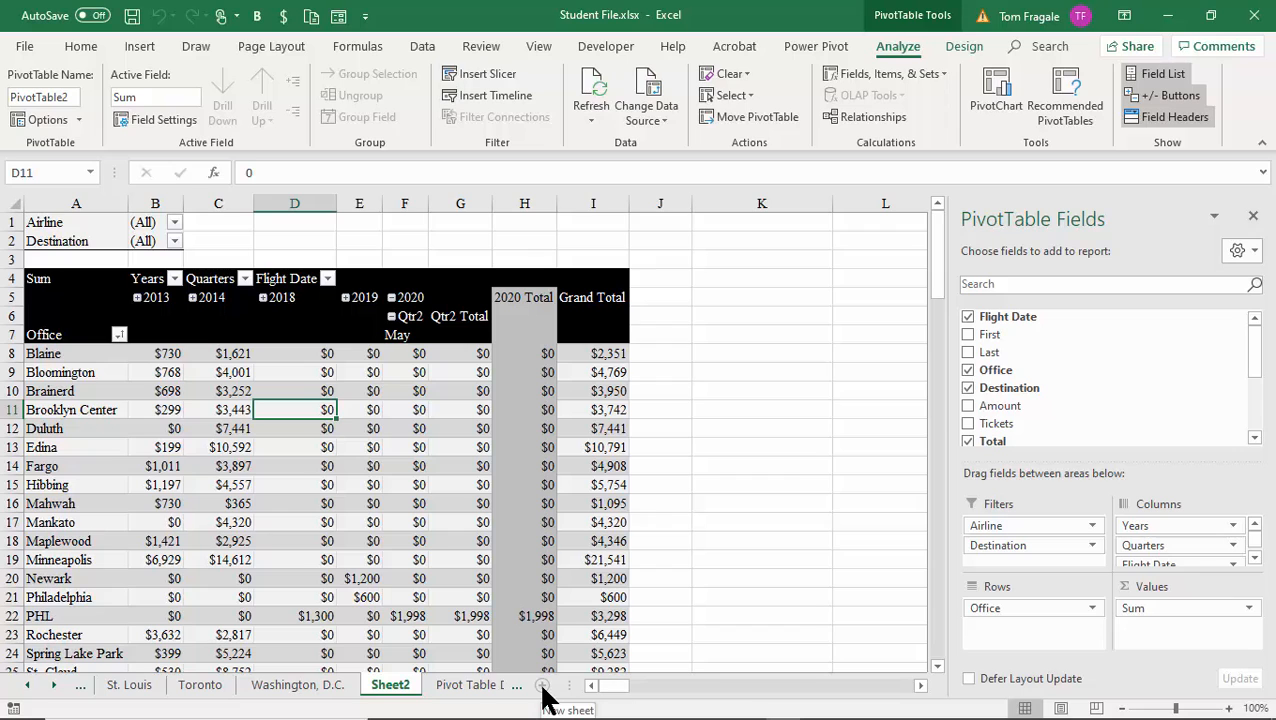
Insert a blank worksheet, Sheet33, next to Sheet2's pivot table sheet.
left_click(543, 687)
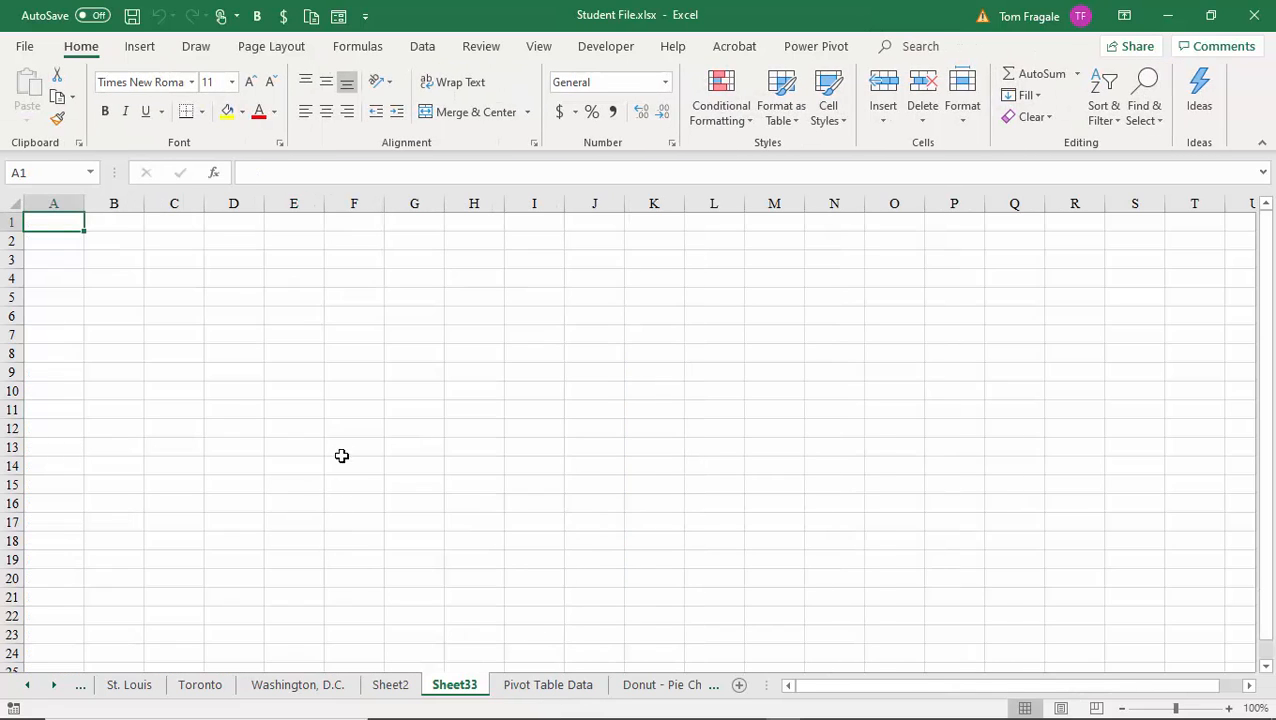
Browse the Get Data source submenus on the Data tab, ending on From File.
left_click(426, 47)
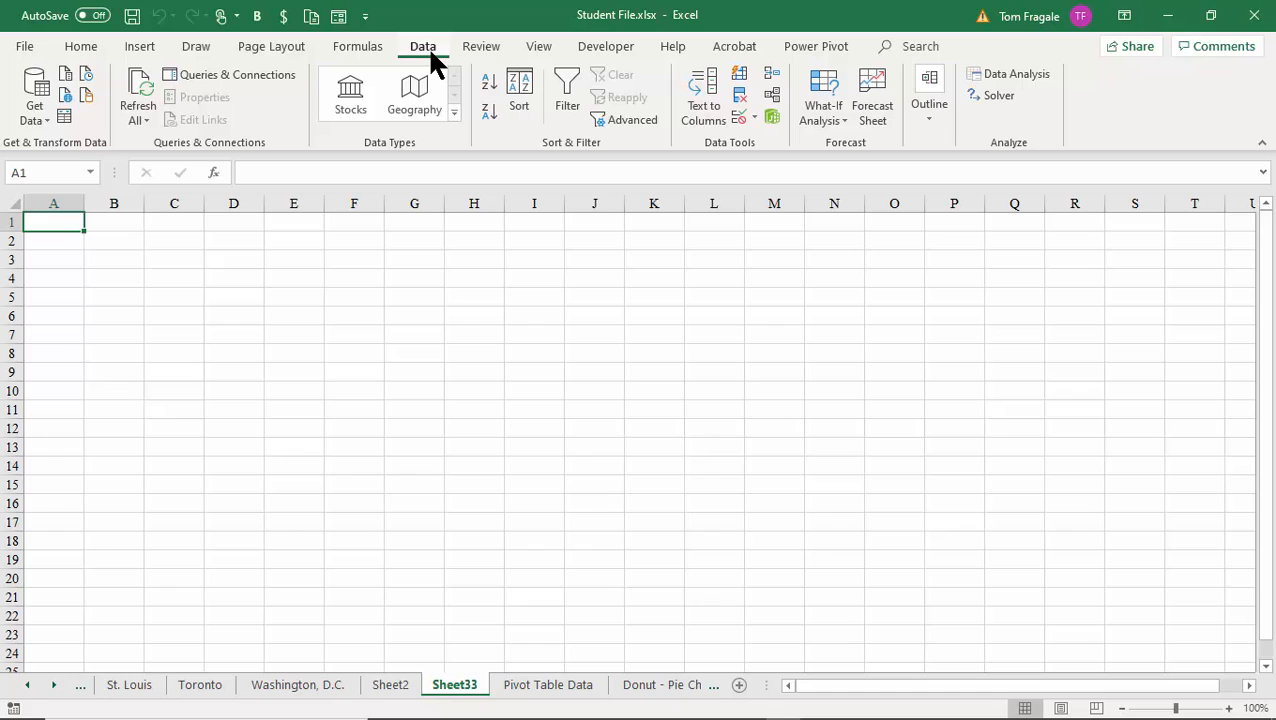
left_click(27, 117)
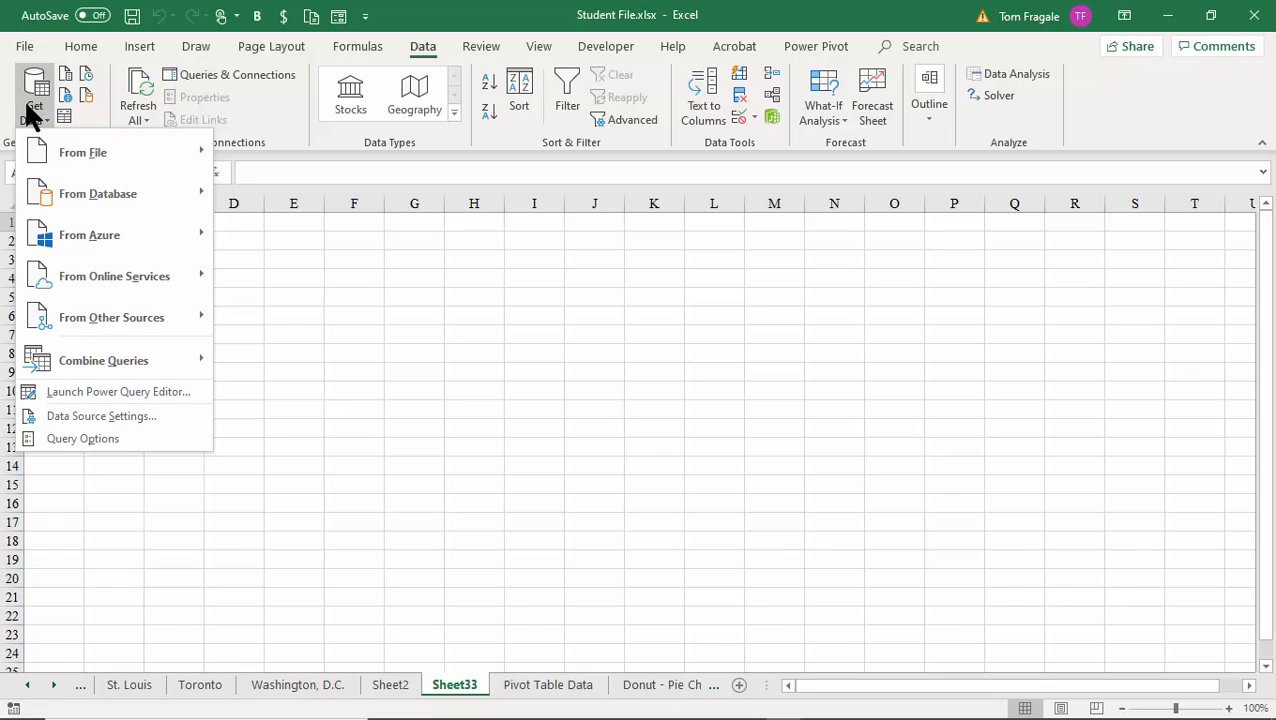
mouse_move(50, 134)
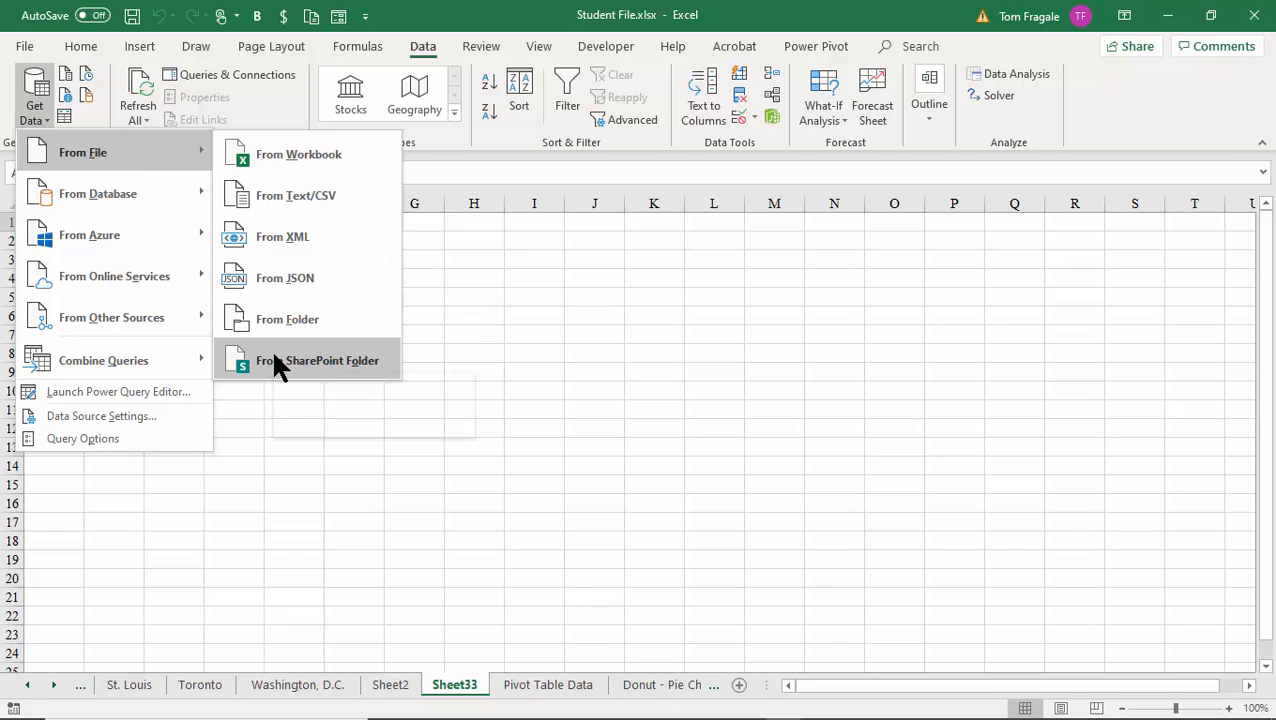
mouse_move(135, 194)
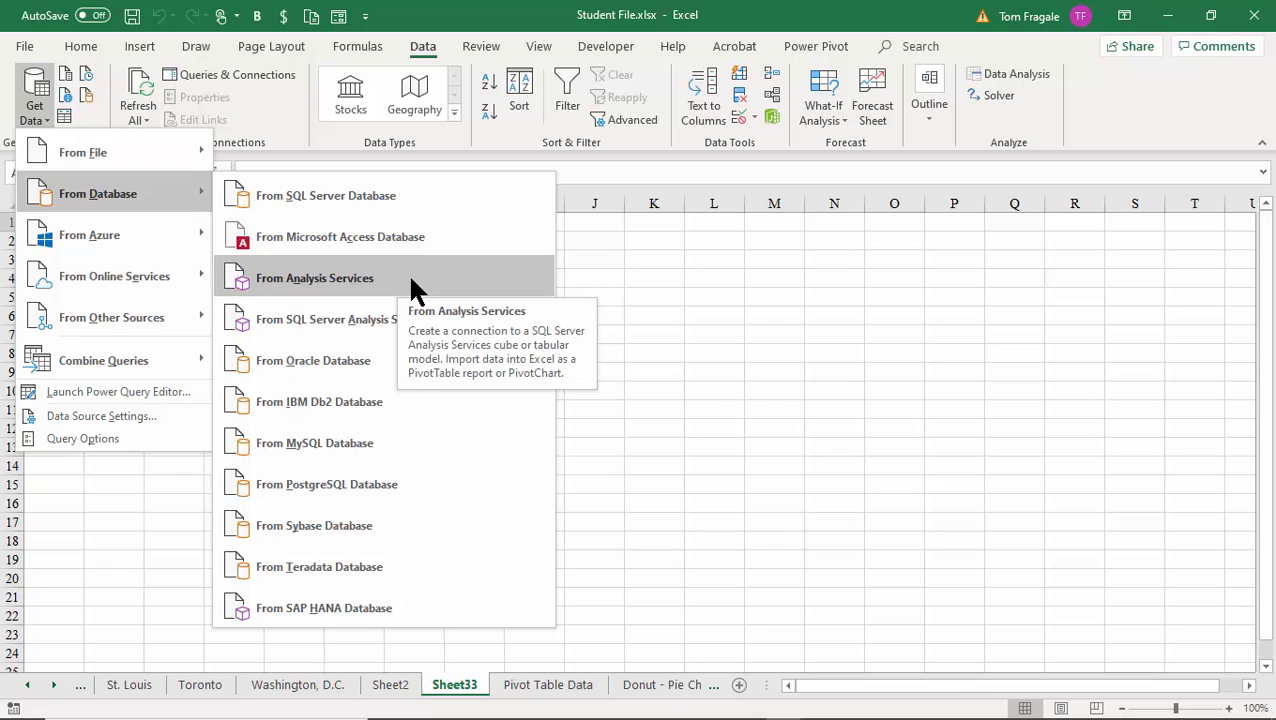
mouse_move(130, 249)
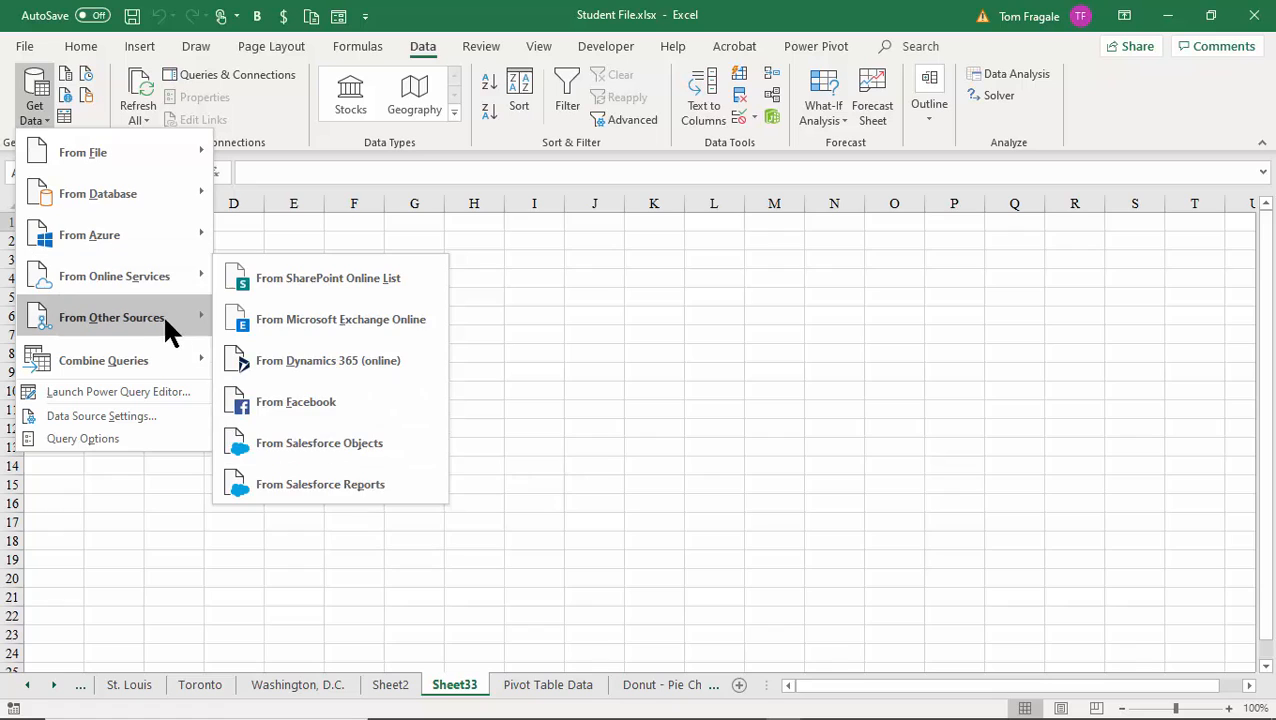
mouse_move(158, 320)
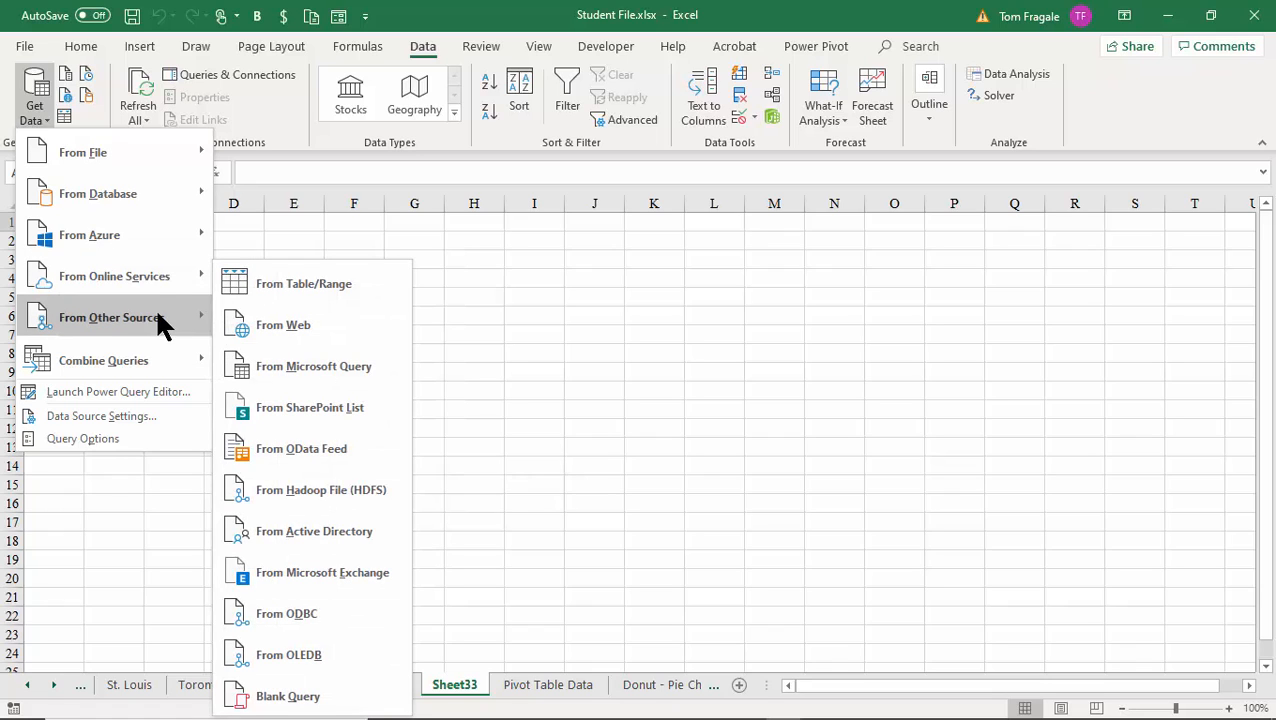
mouse_move(138, 165)
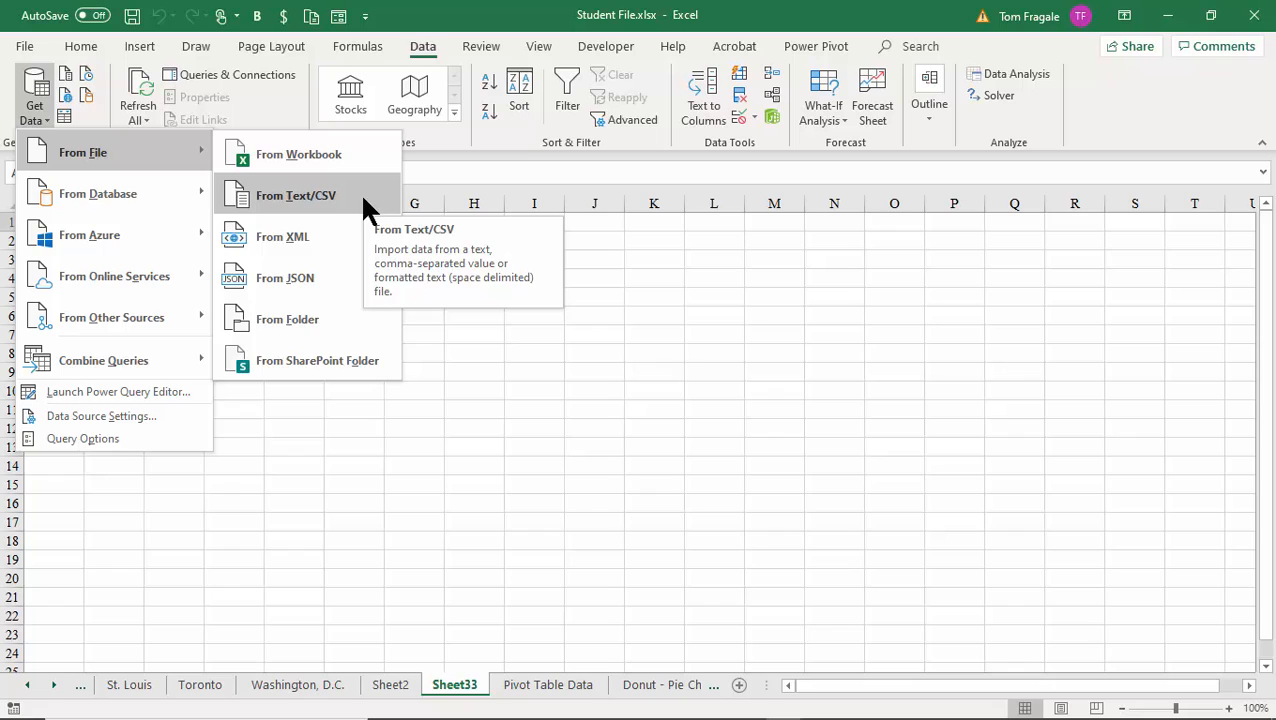
Import leads.txt from Desktop > Class Files using From Text/CSV.
left_click(319, 196)
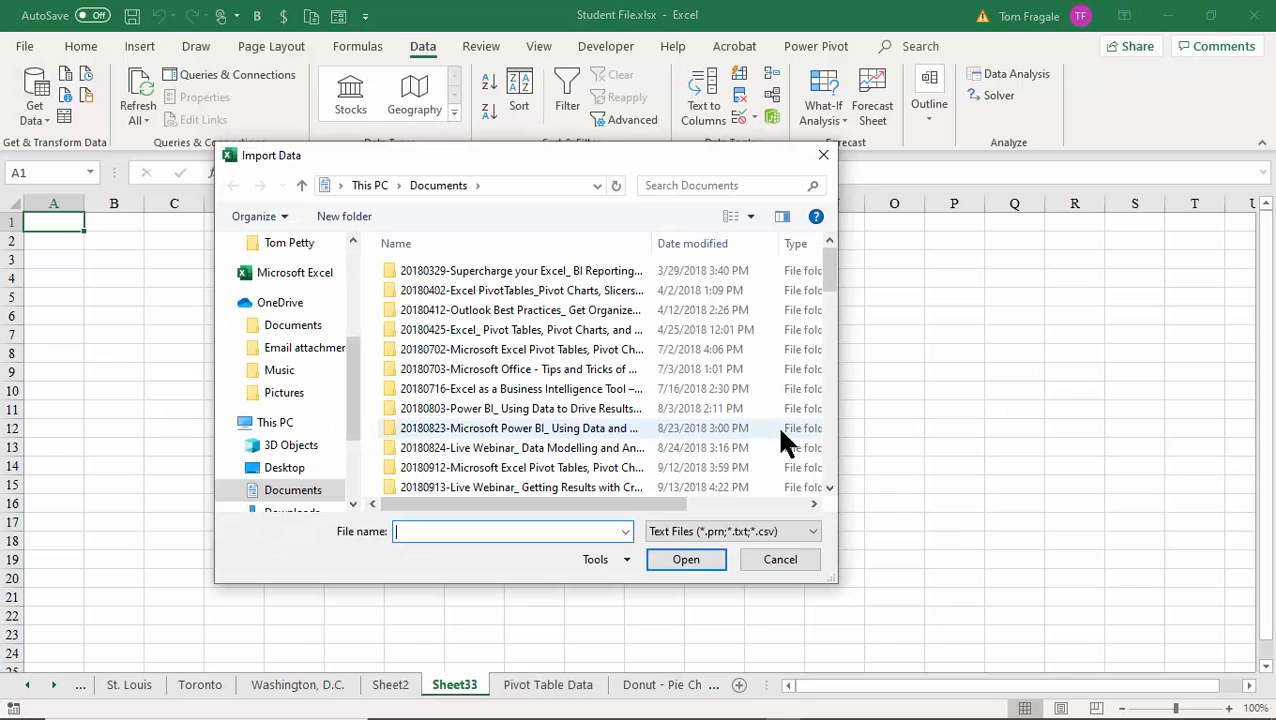
left_click_drag(348, 398, 355, 294)
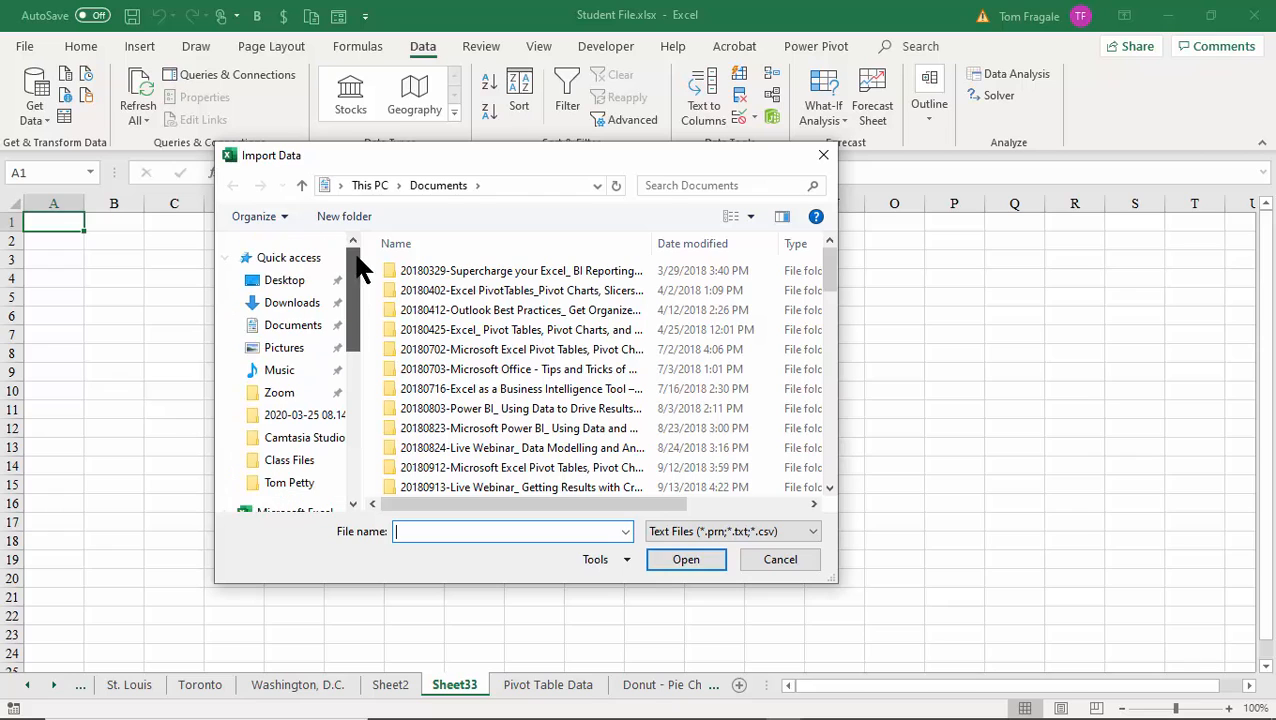
left_click(299, 286)
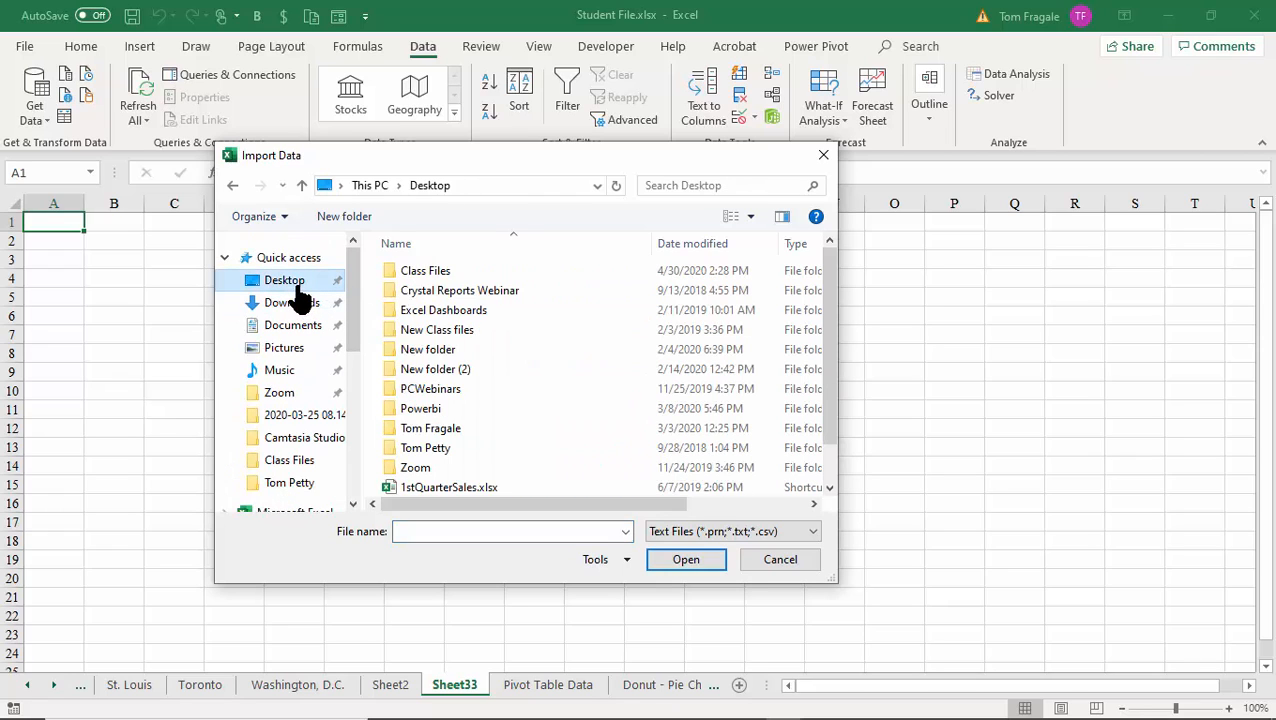
double_click(445, 272)
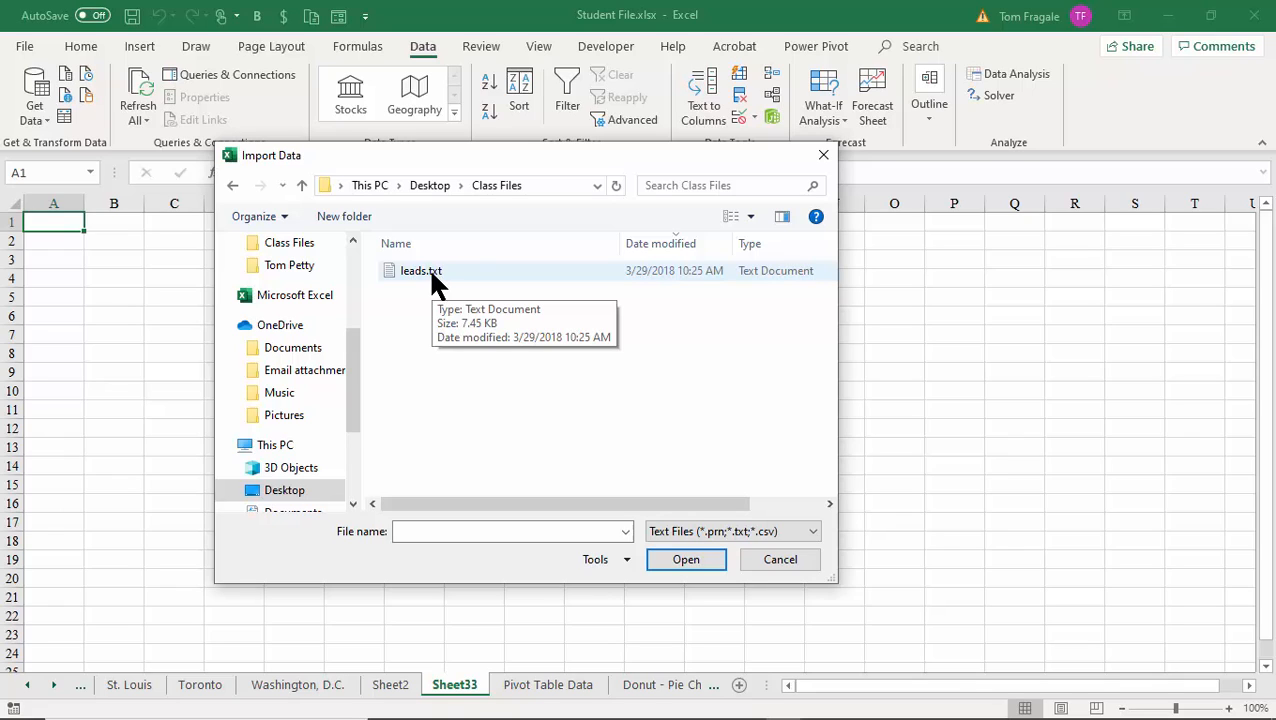
left_click(433, 276)
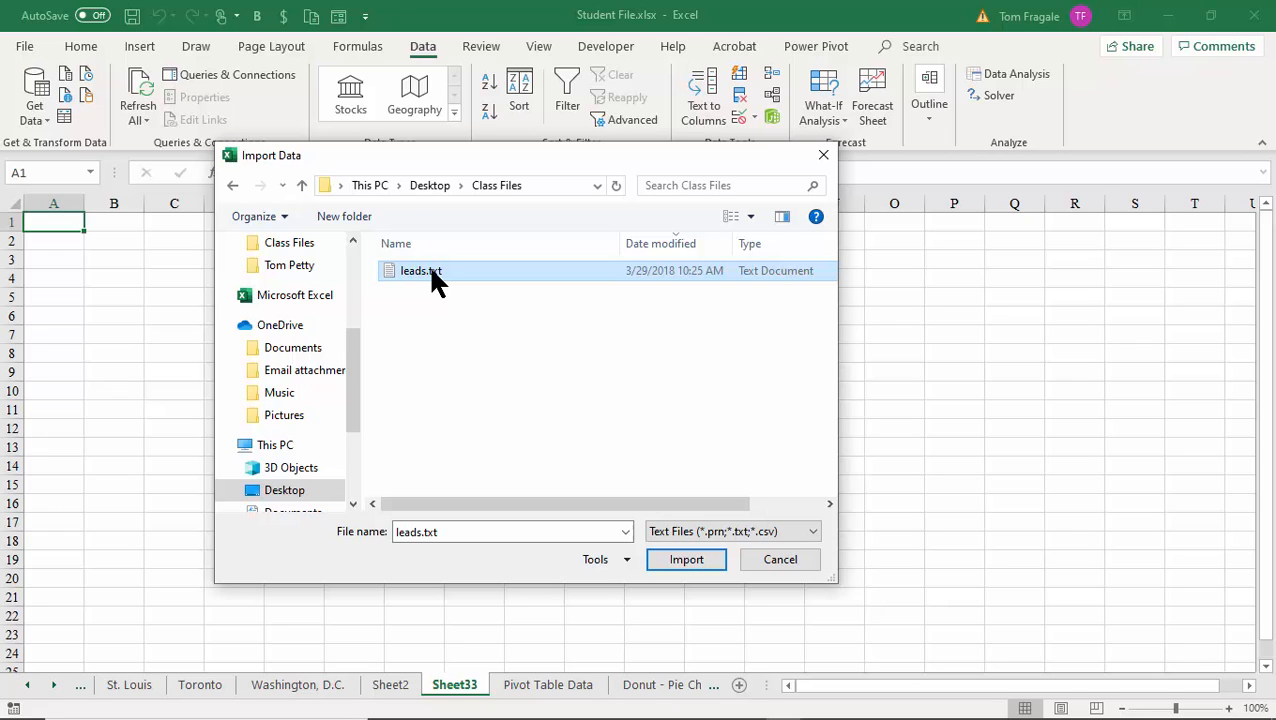
left_click(684, 561)
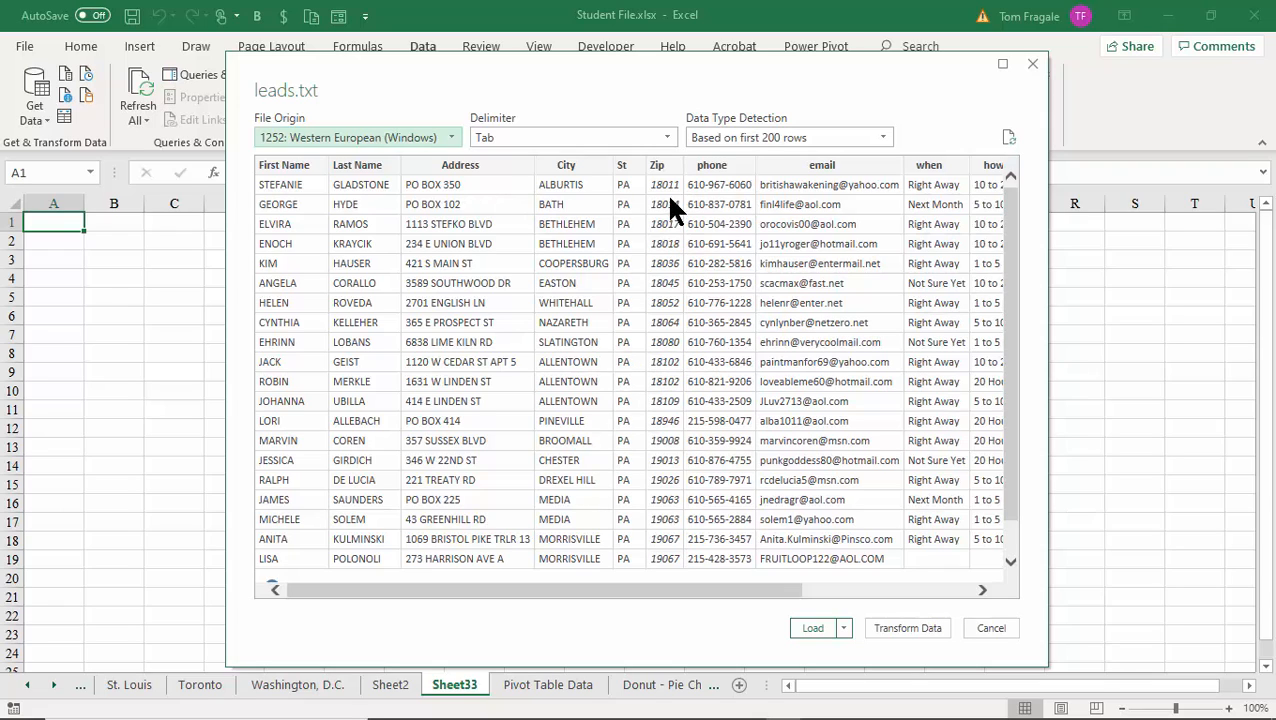
Try Comma as the delimiter, switch back to Tab, and load leads as a 60-row table.
left_click(666, 146)
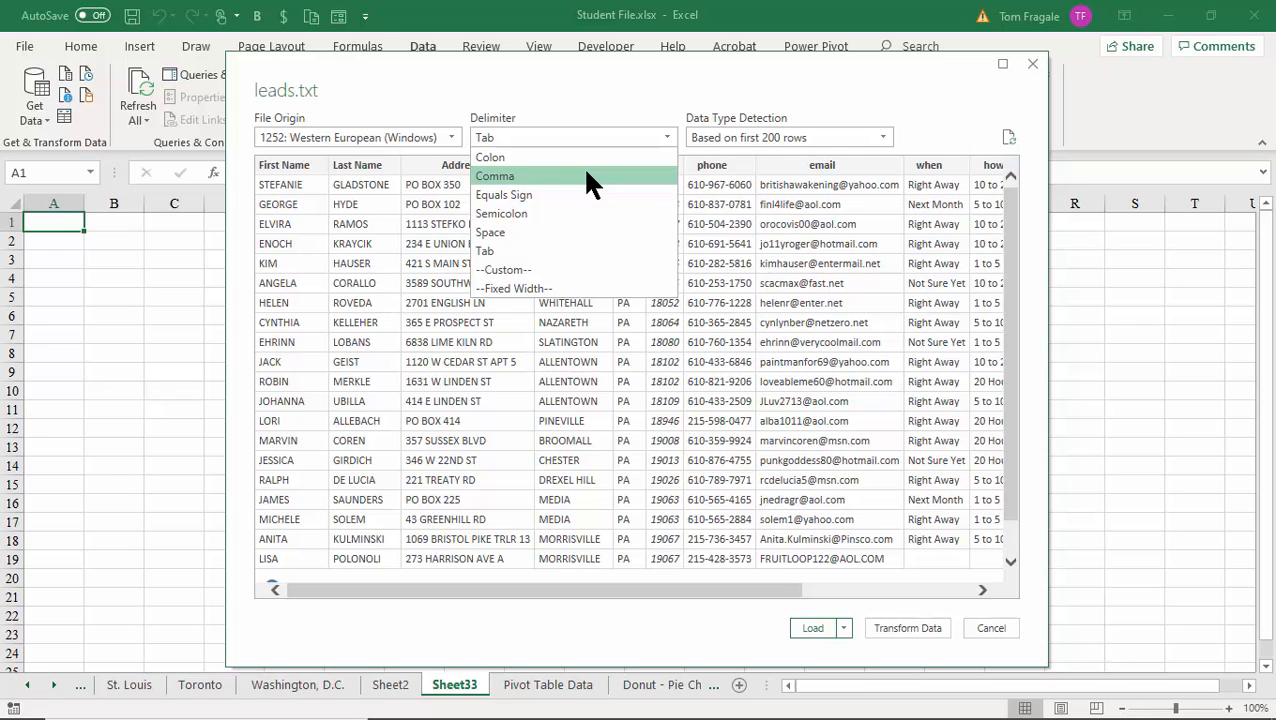
key("Escape")
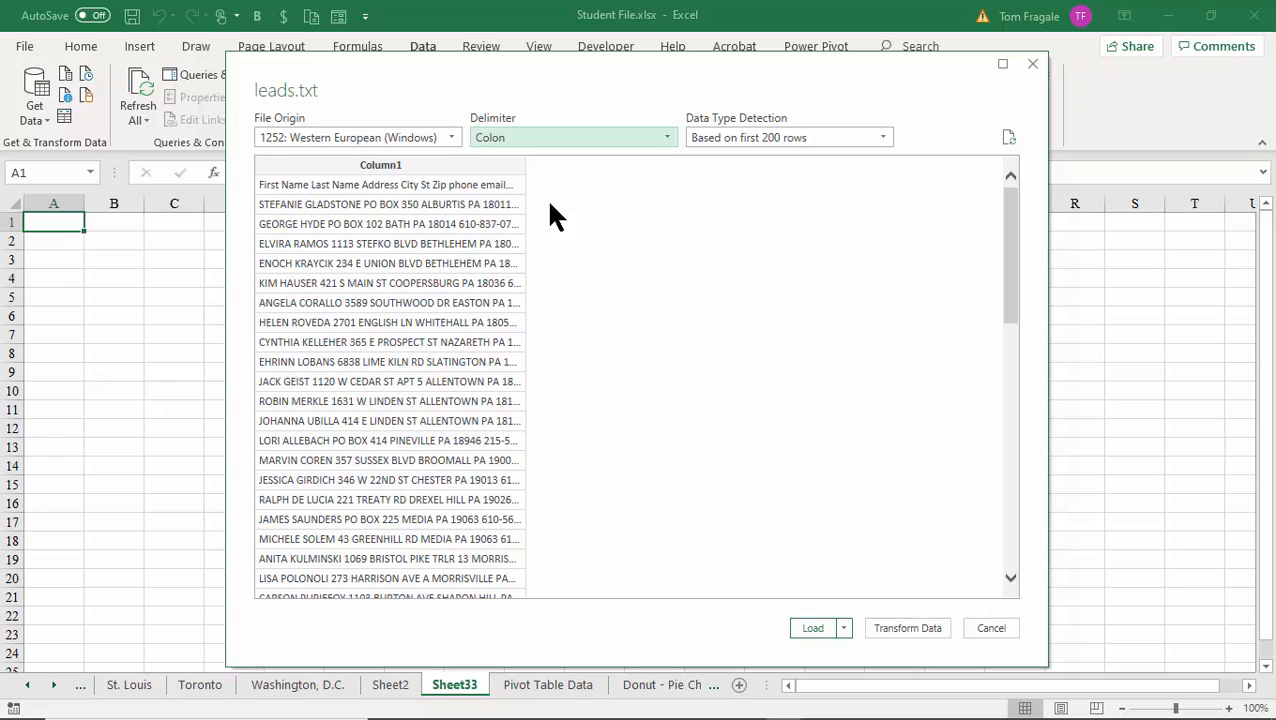
left_click(669, 137)
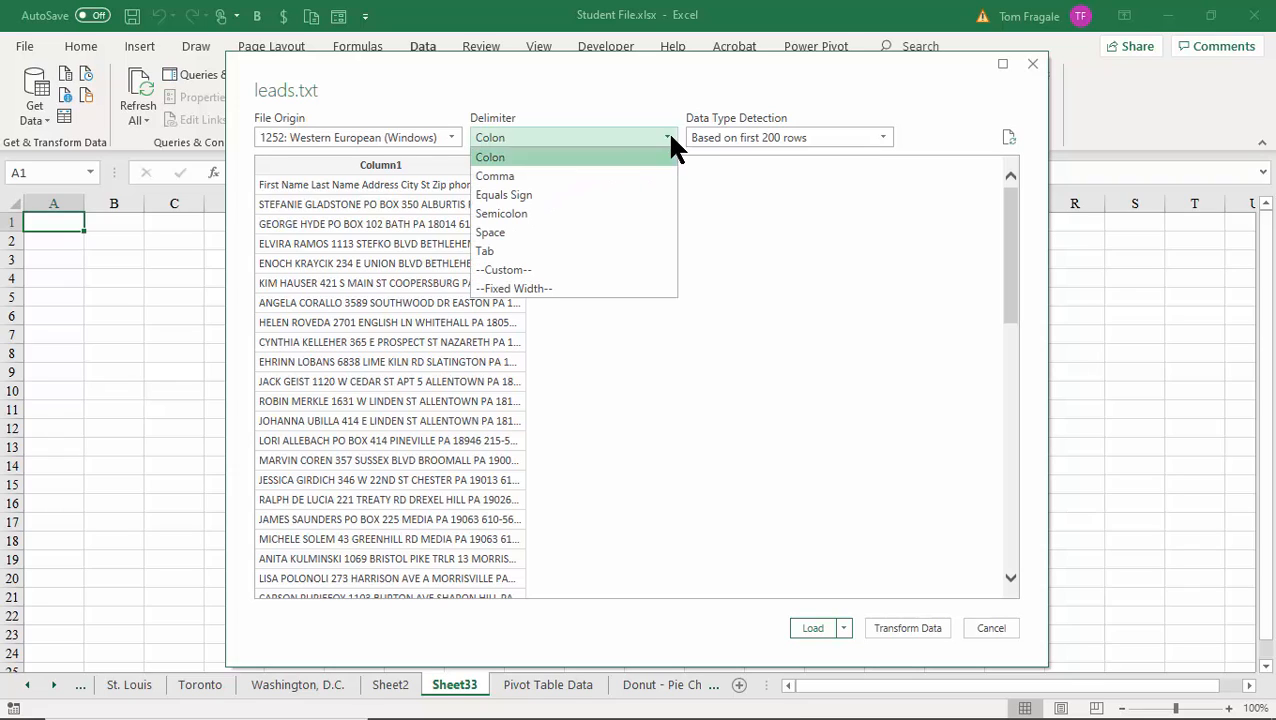
left_click(572, 172)
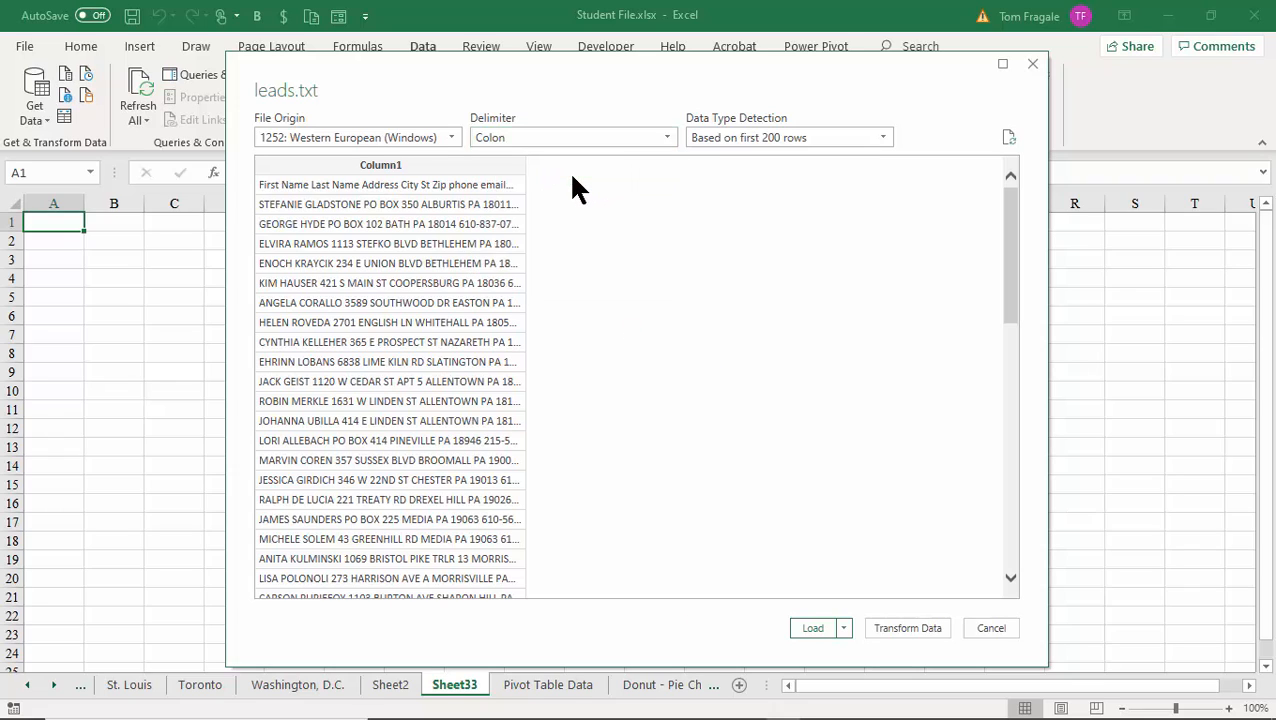
left_click(664, 140)
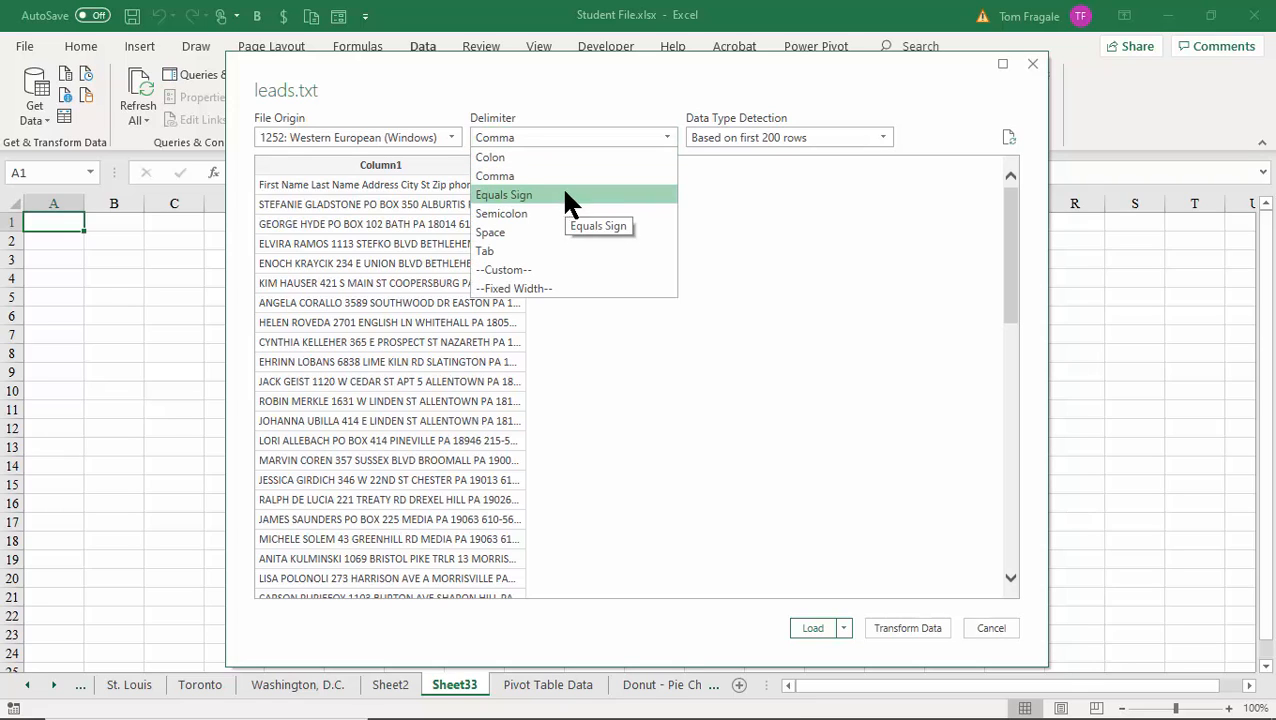
left_click(530, 255)
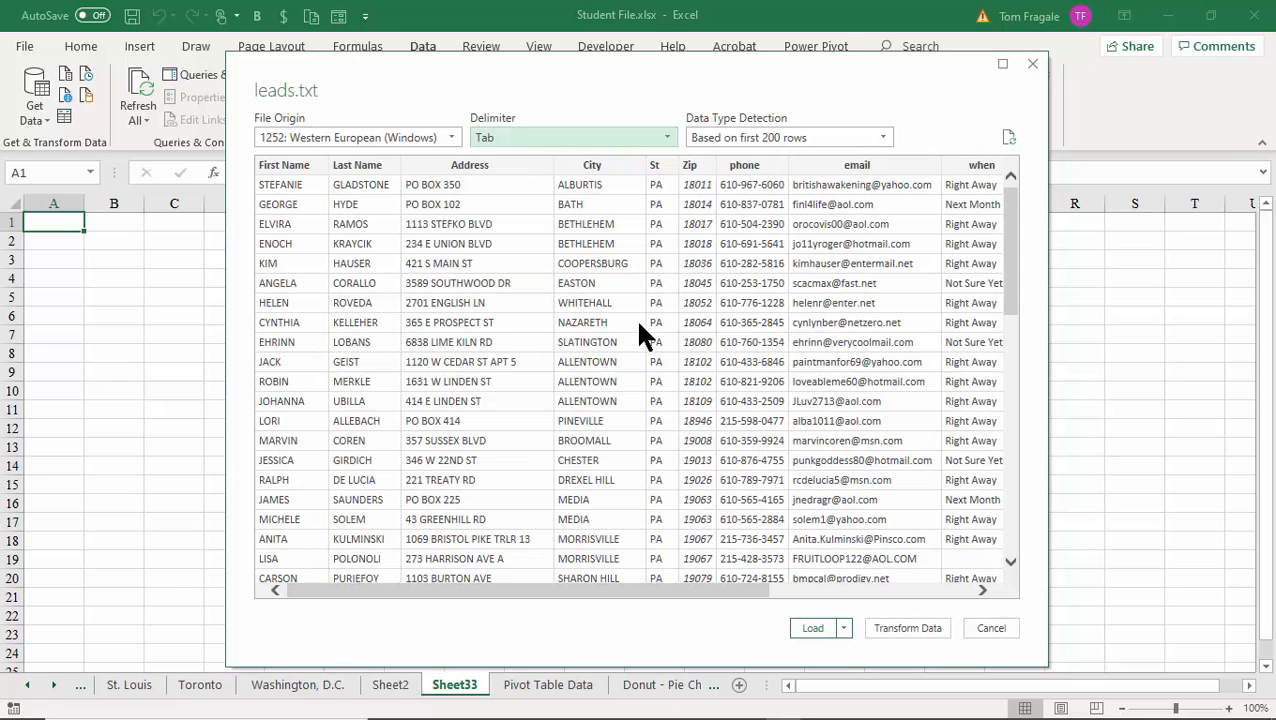
left_click(663, 135)
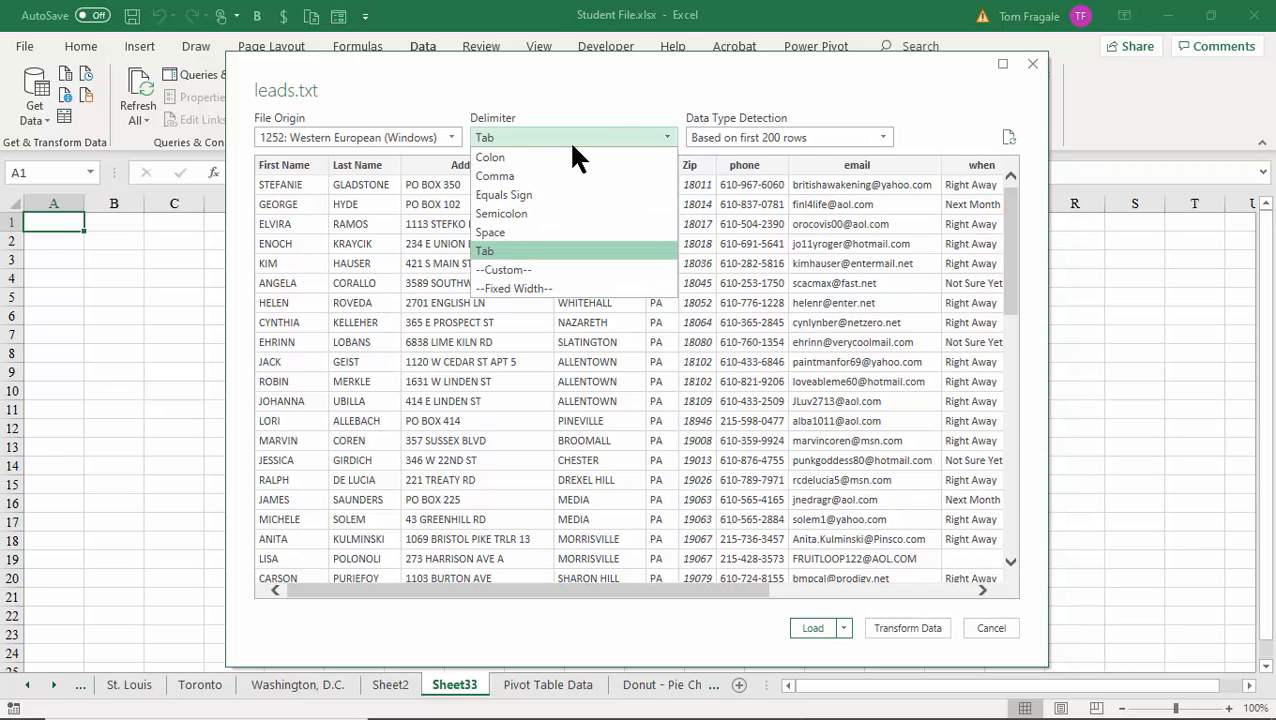
left_click(398, 323)
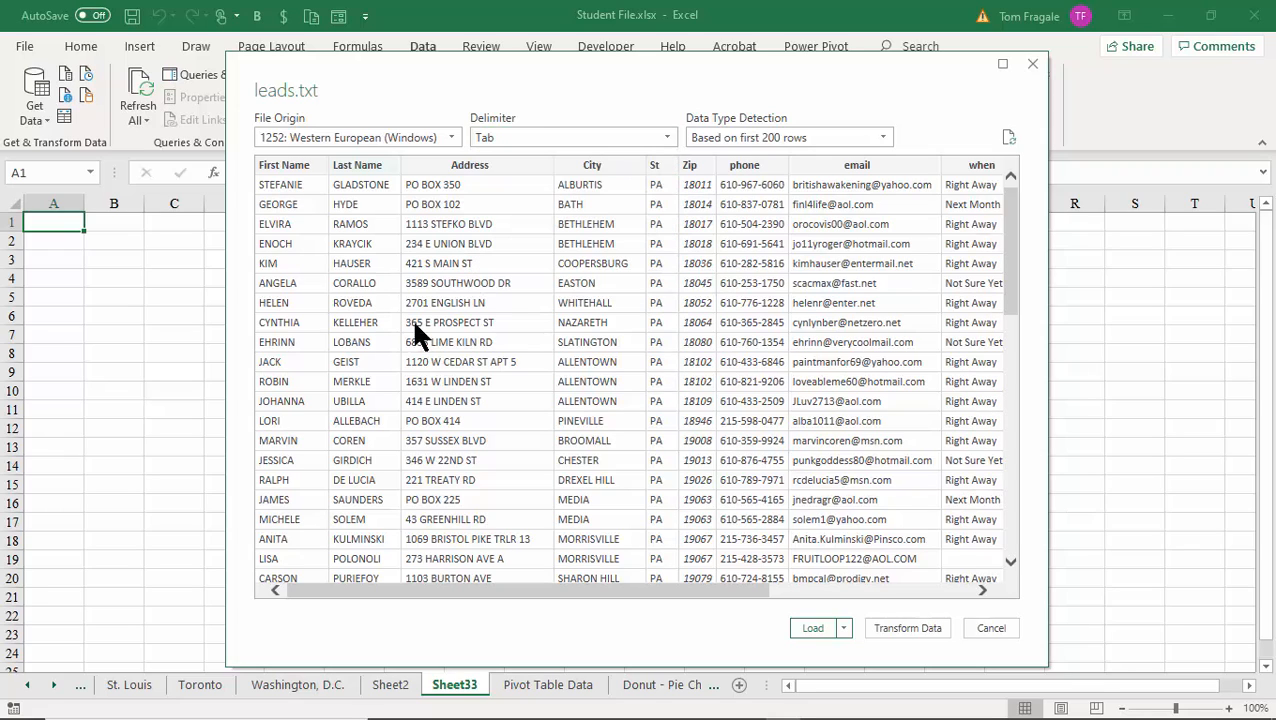
left_click(799, 631)
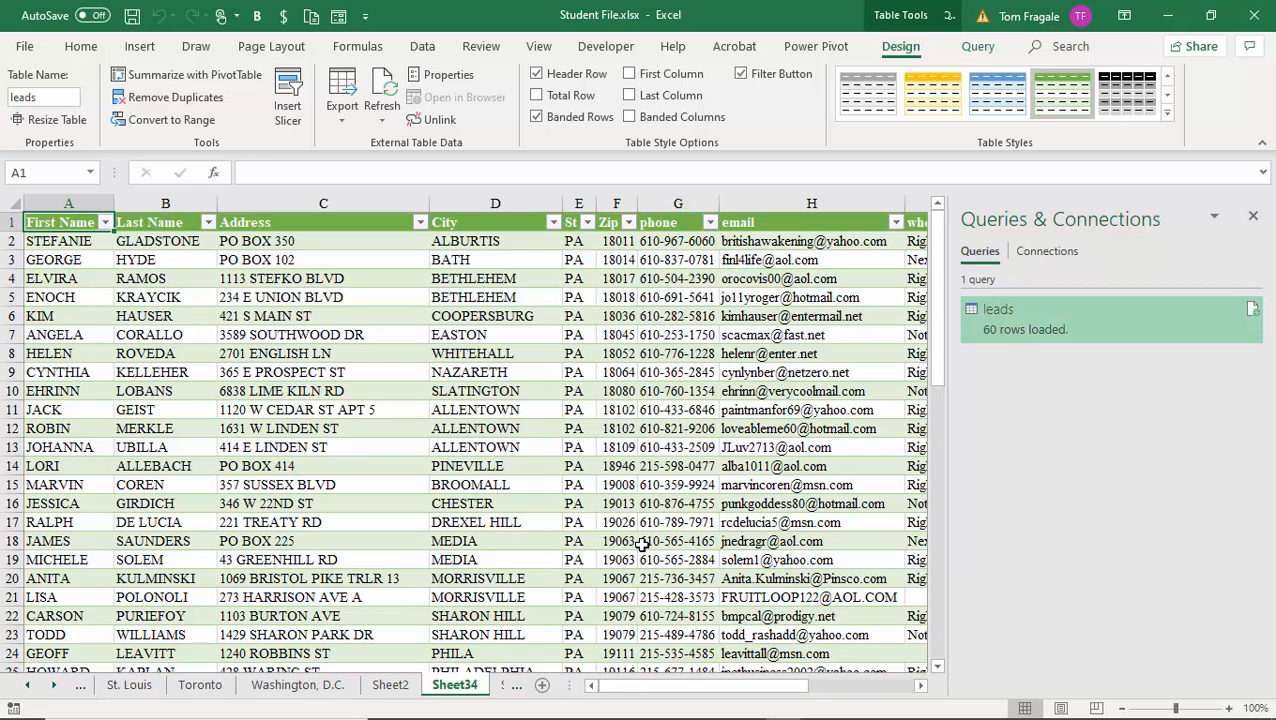
From Sheet2, add another blank worksheet, Sheet35.
left_click(390, 685)
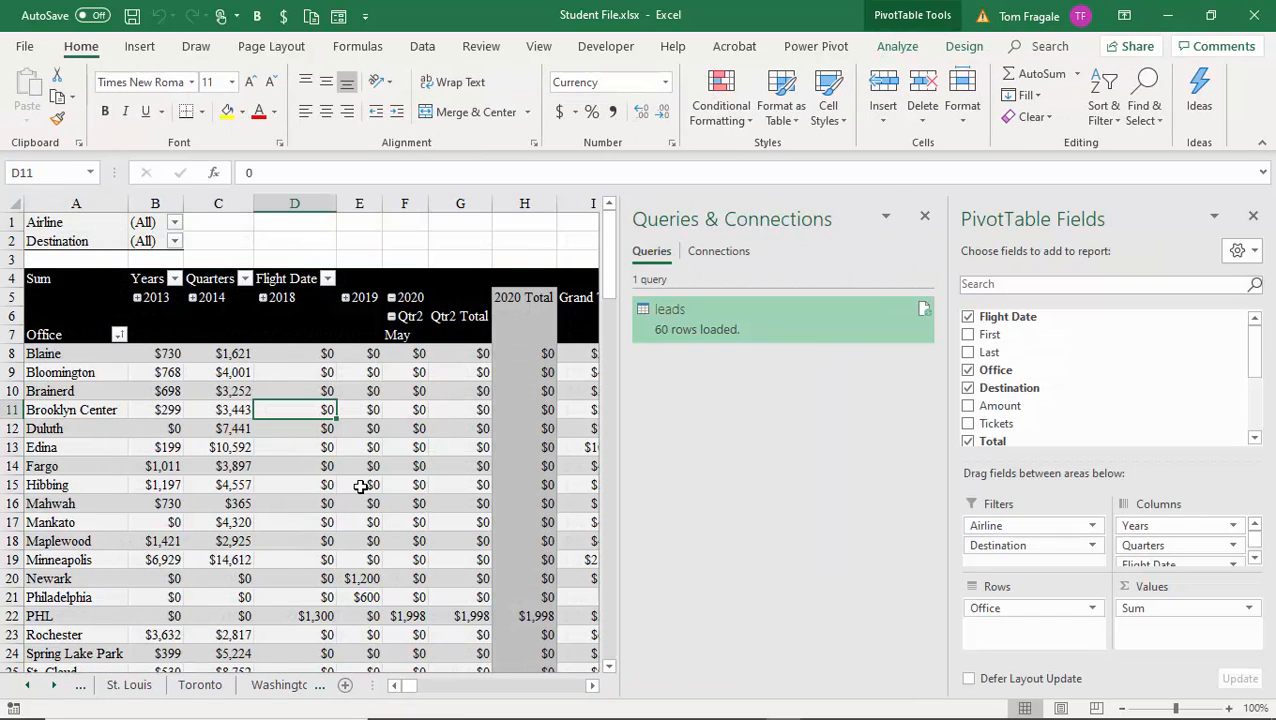
left_click(361, 486)
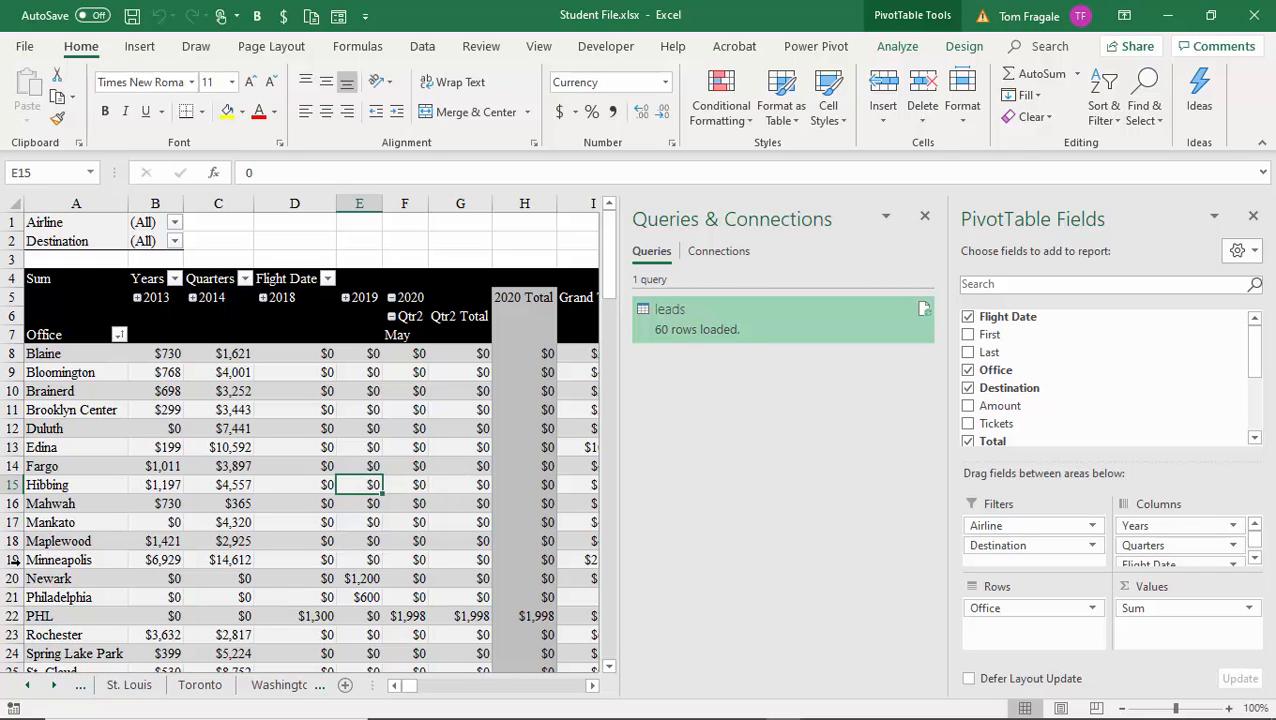
left_click(346, 686)
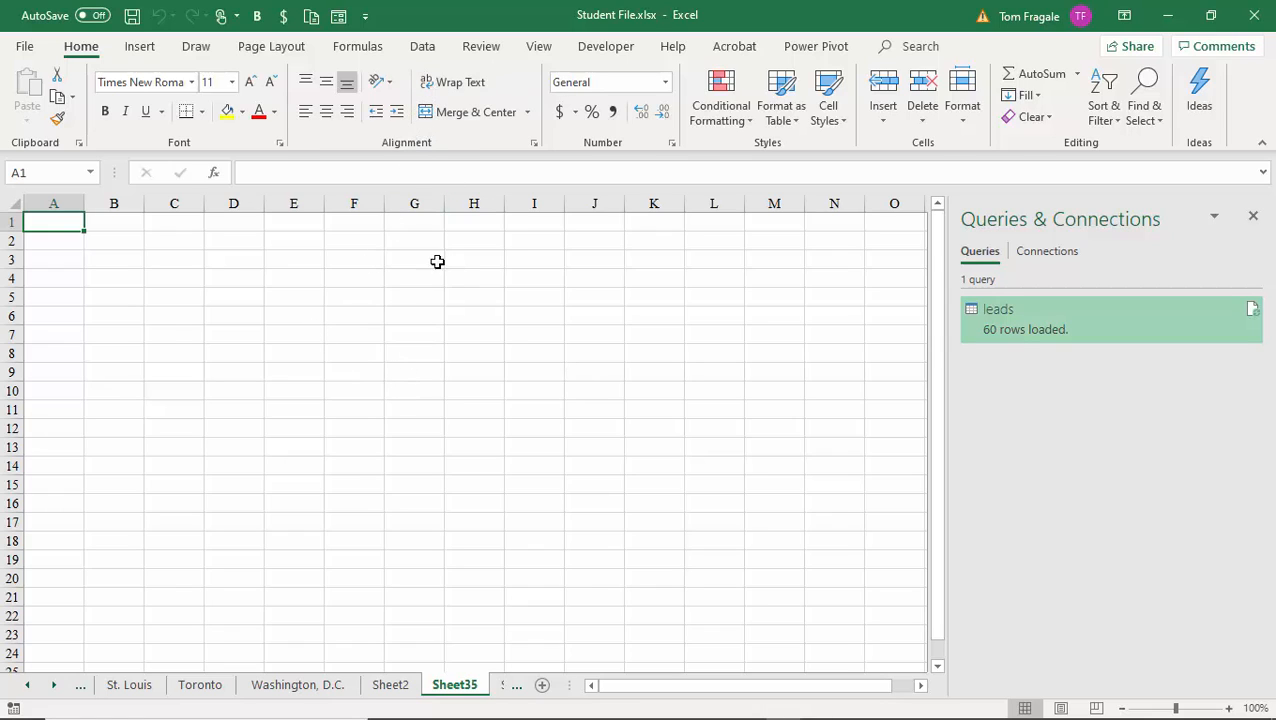
Show the From Database import options under Data > Get Data.
left_click(428, 50)
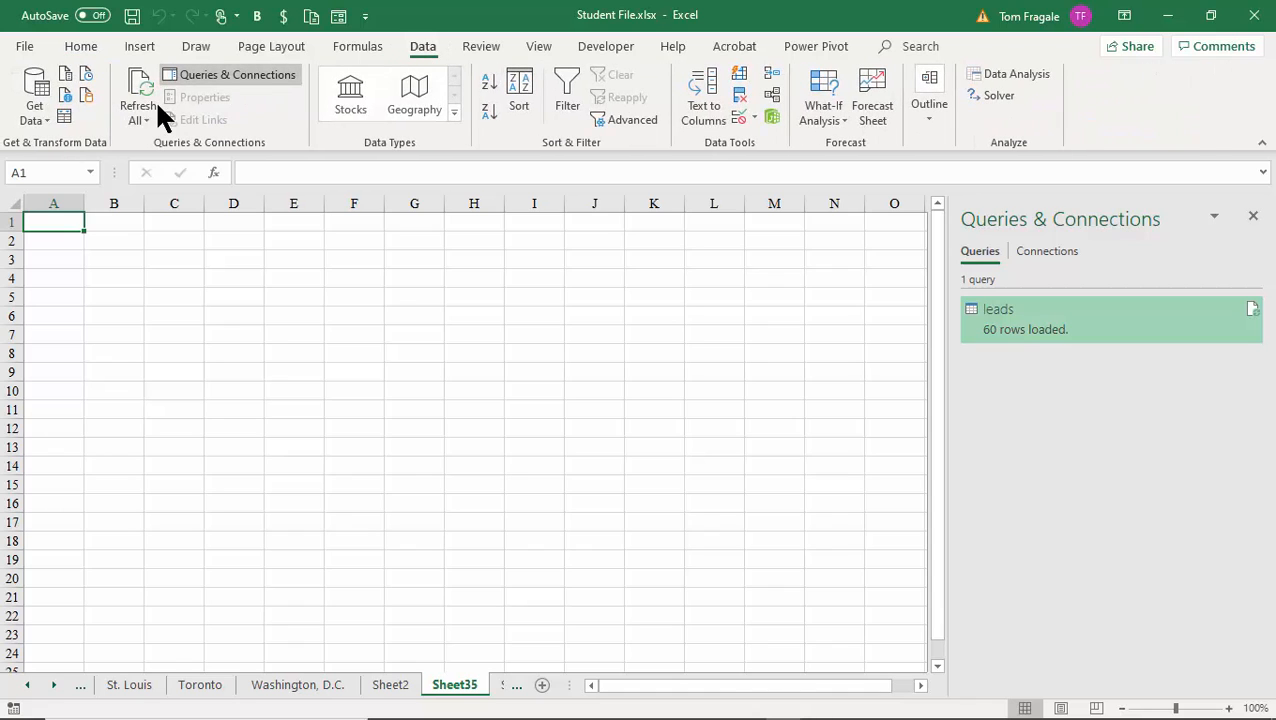
left_click(34, 112)
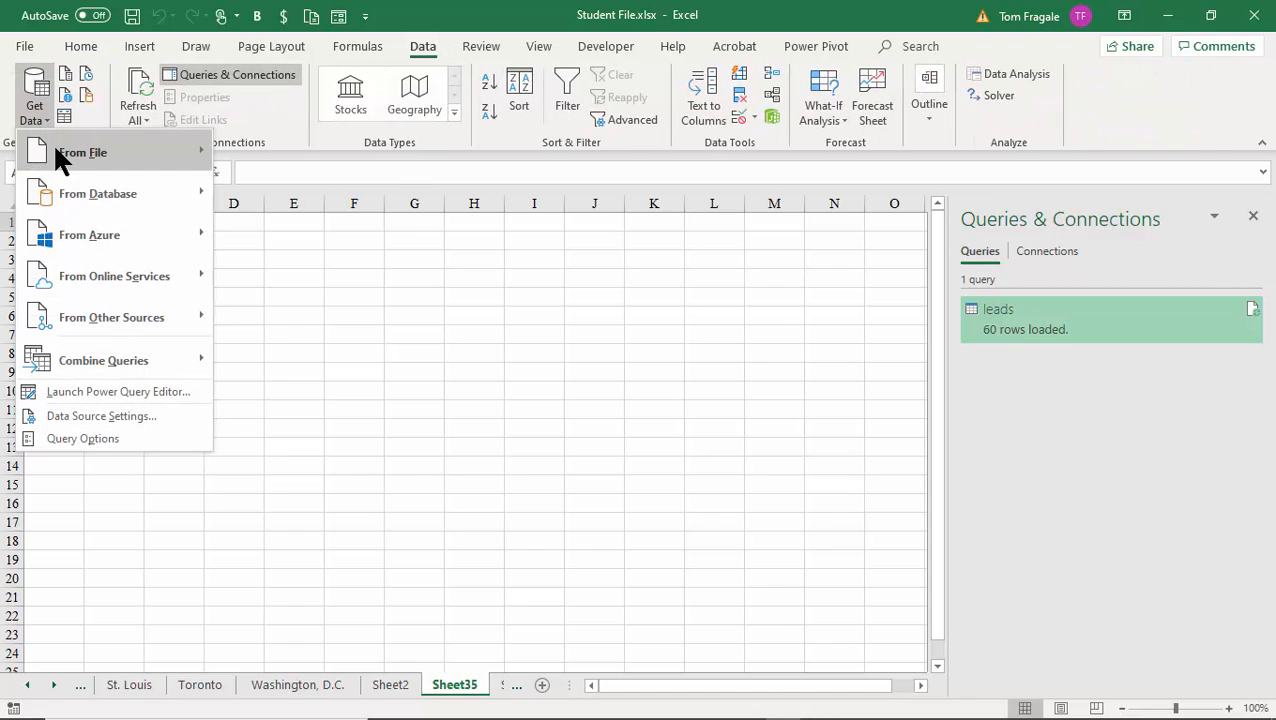
mouse_move(55, 150)
mouse_move(57, 188)
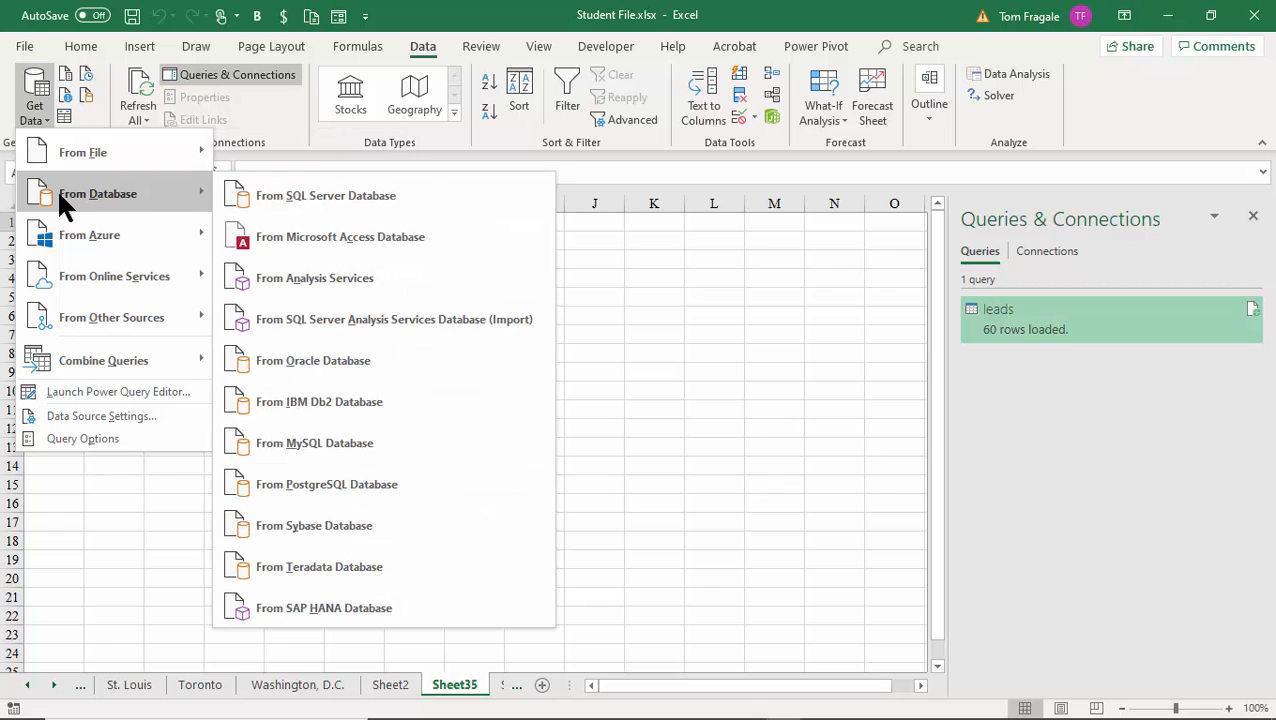
Load the three-row Shippers table from the TABLES.MDB Access database onto Sheet36.
left_click(412, 255)
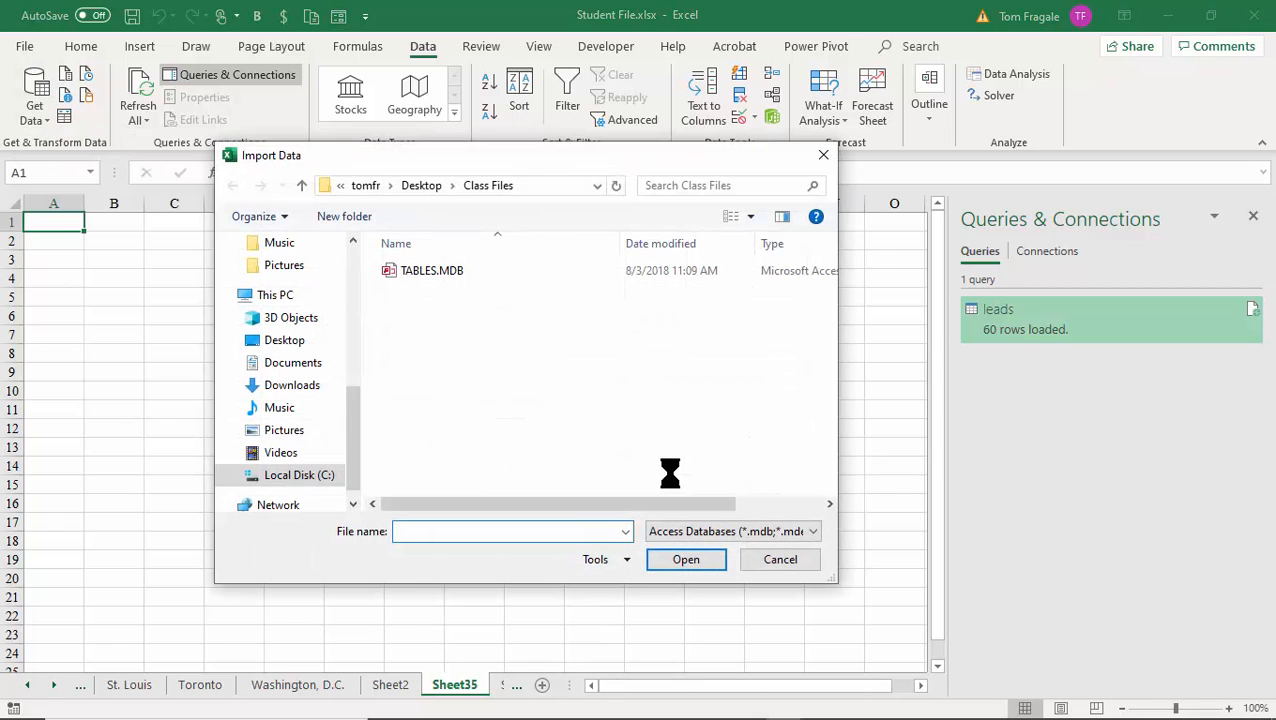
left_click(426, 271)
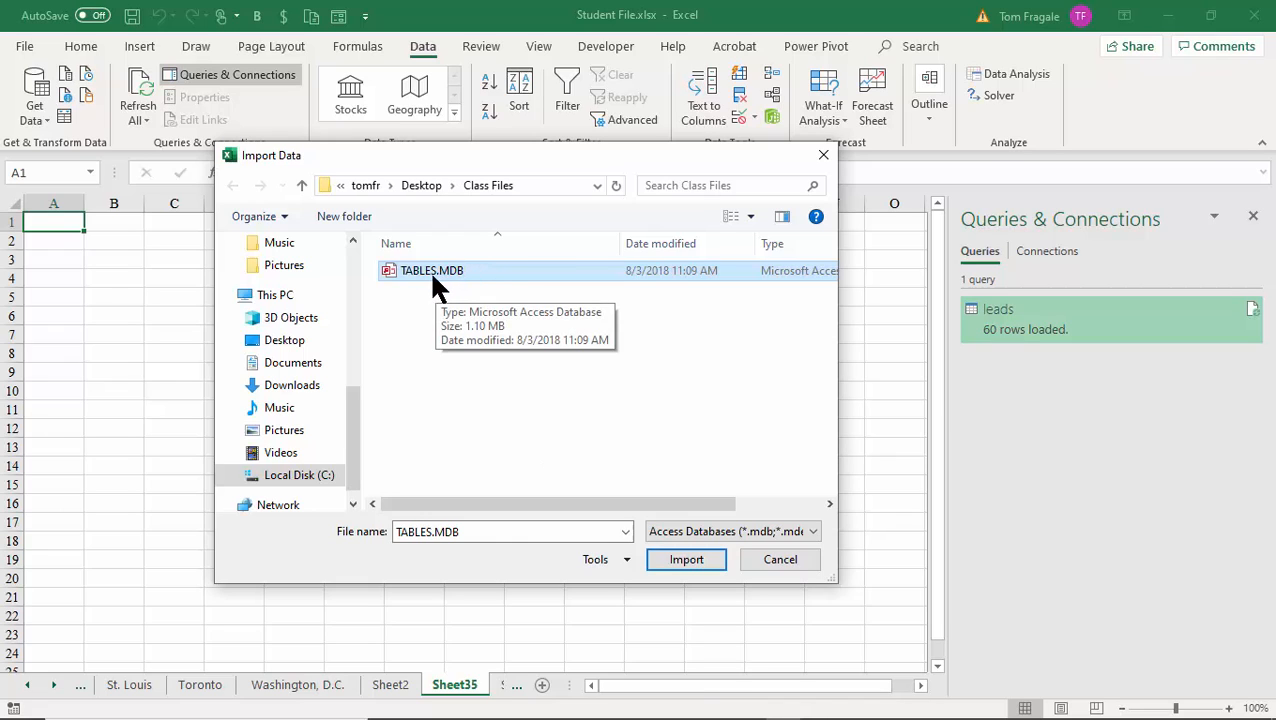
left_click(685, 562)
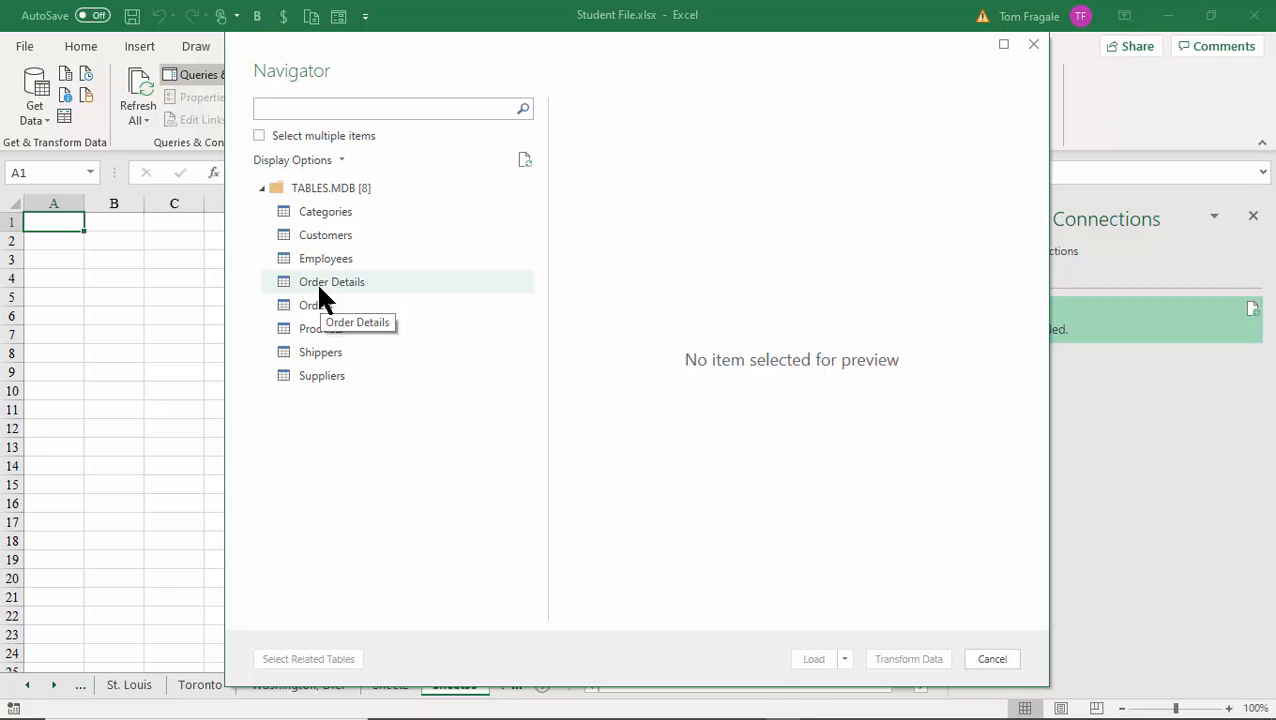
left_click(316, 354)
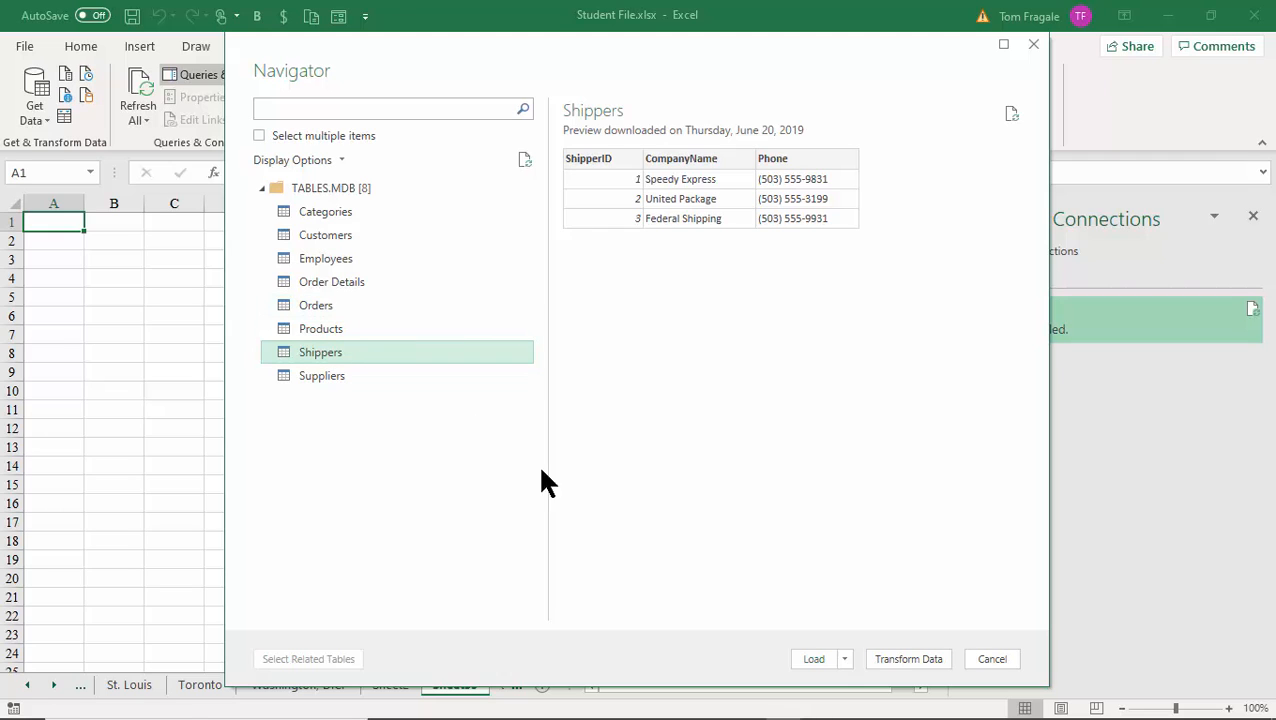
left_click(816, 660)
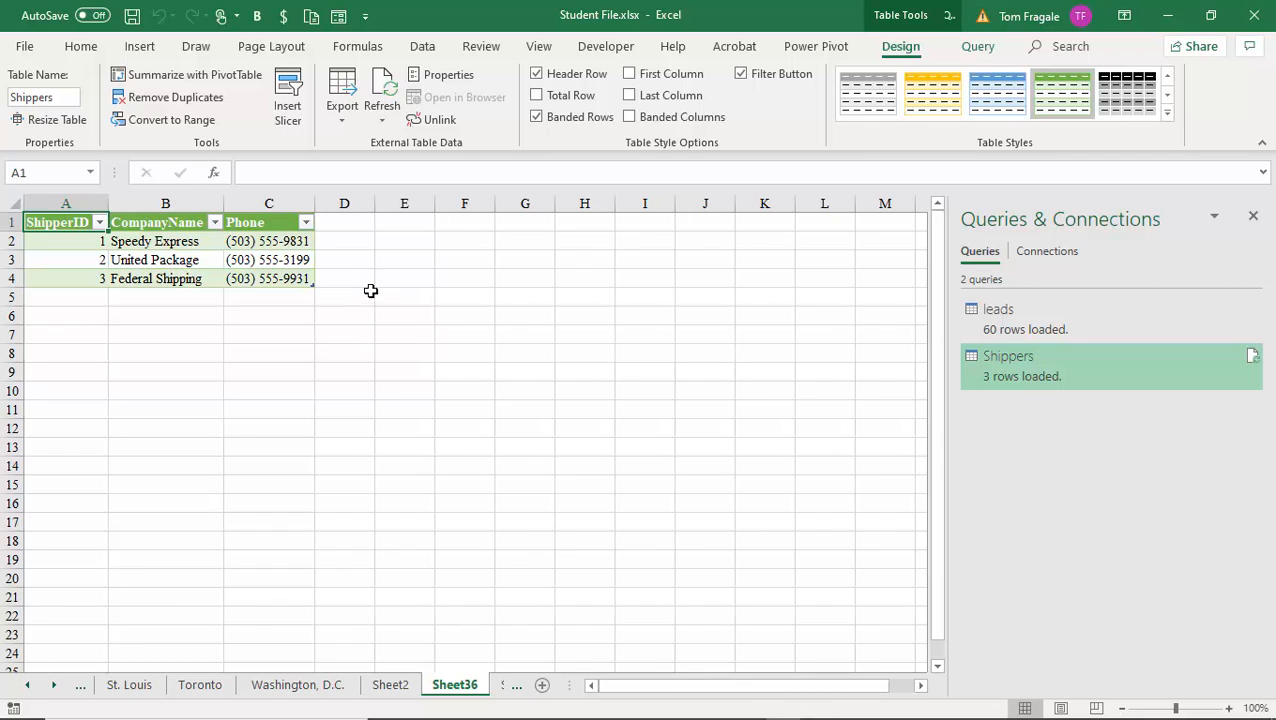
left_click(422, 47)
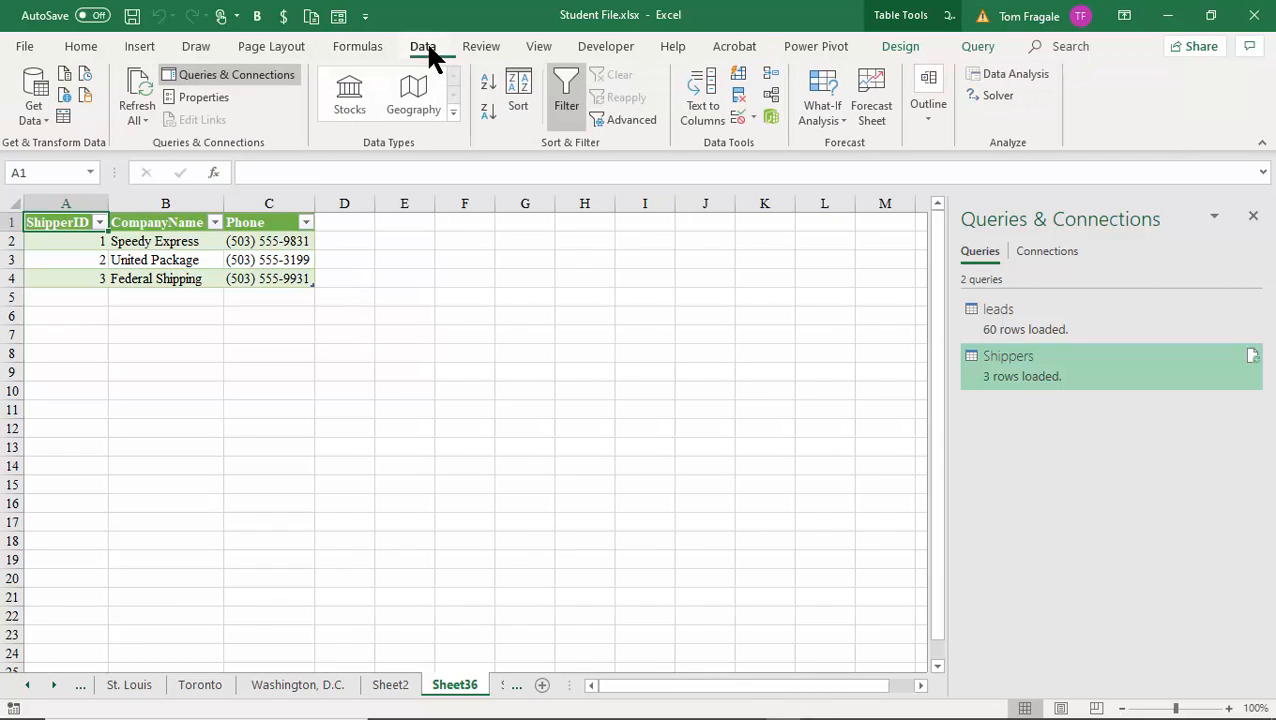
Load the nine-row Employees table from the TABLES.MDB Access database onto Sheet37.
left_click(40, 100)
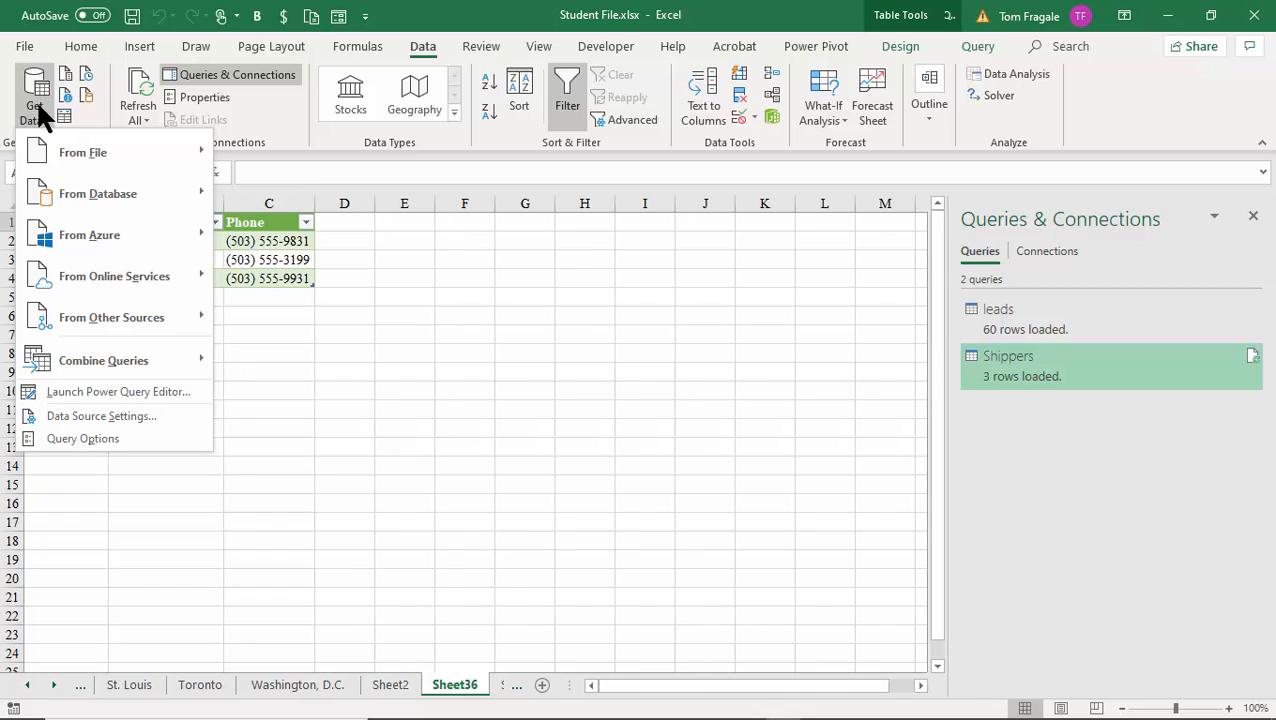
mouse_move(87, 199)
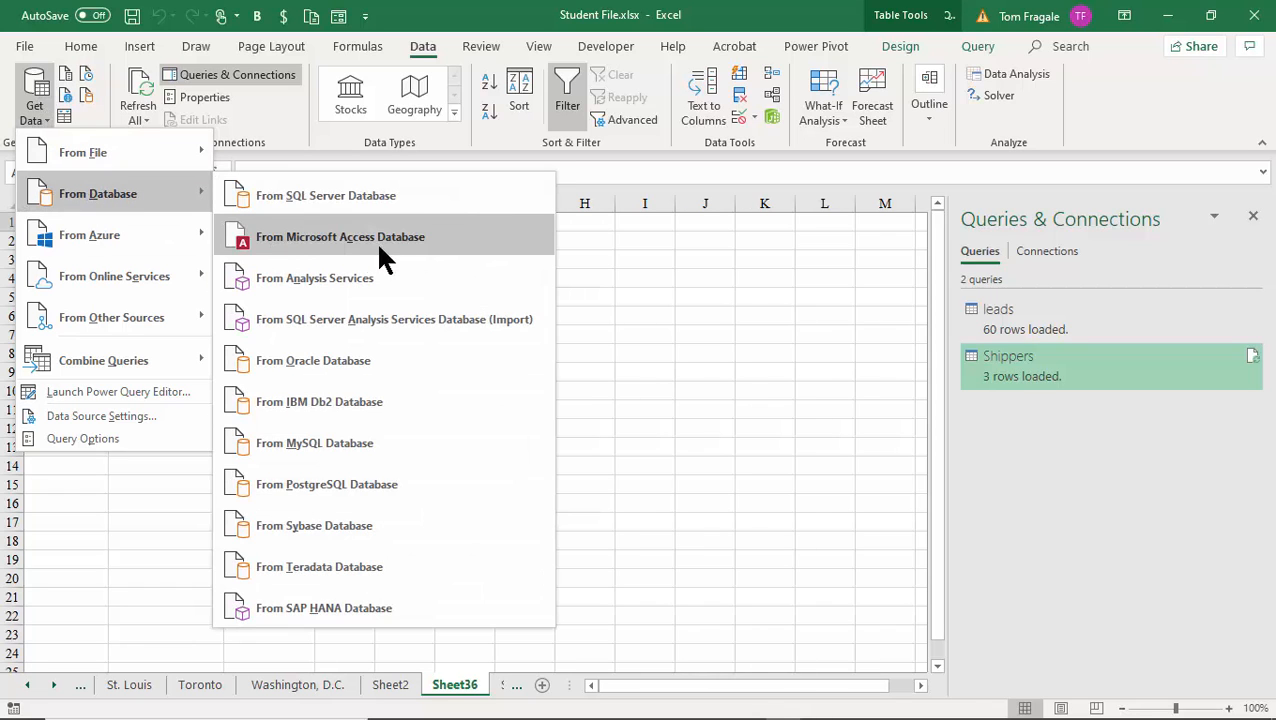
left_click(403, 247)
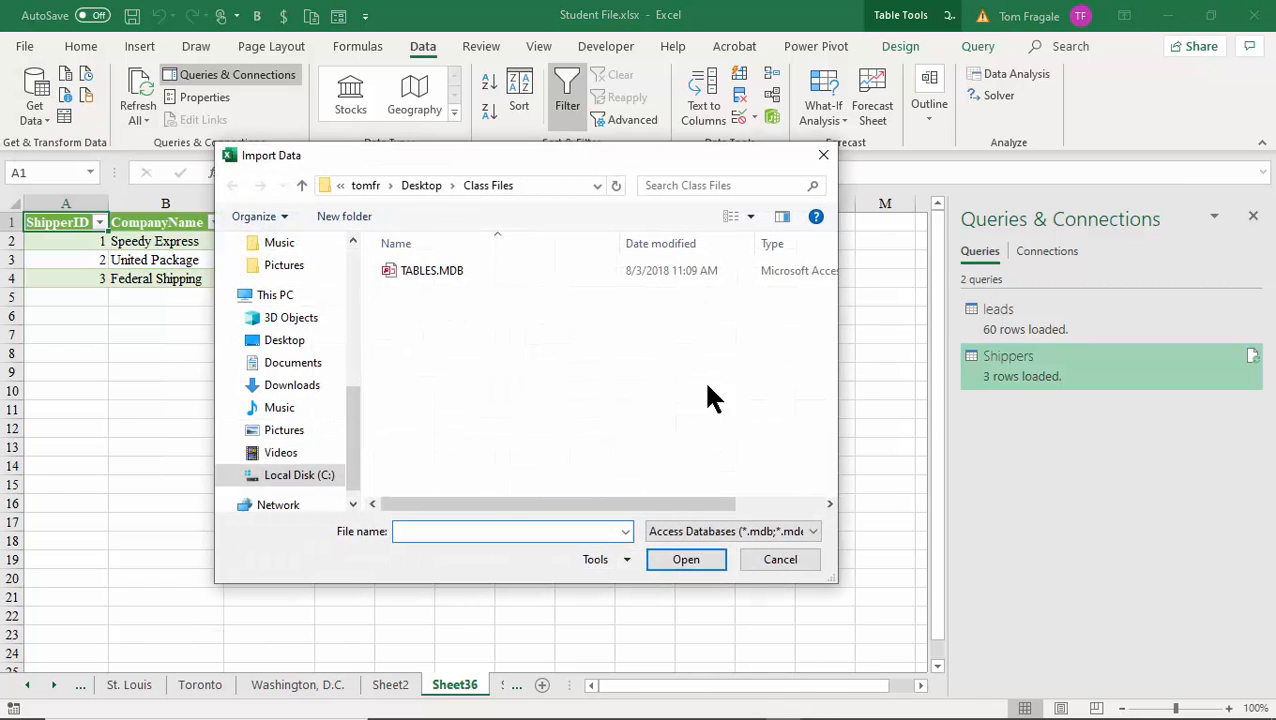
double_click(410, 266)
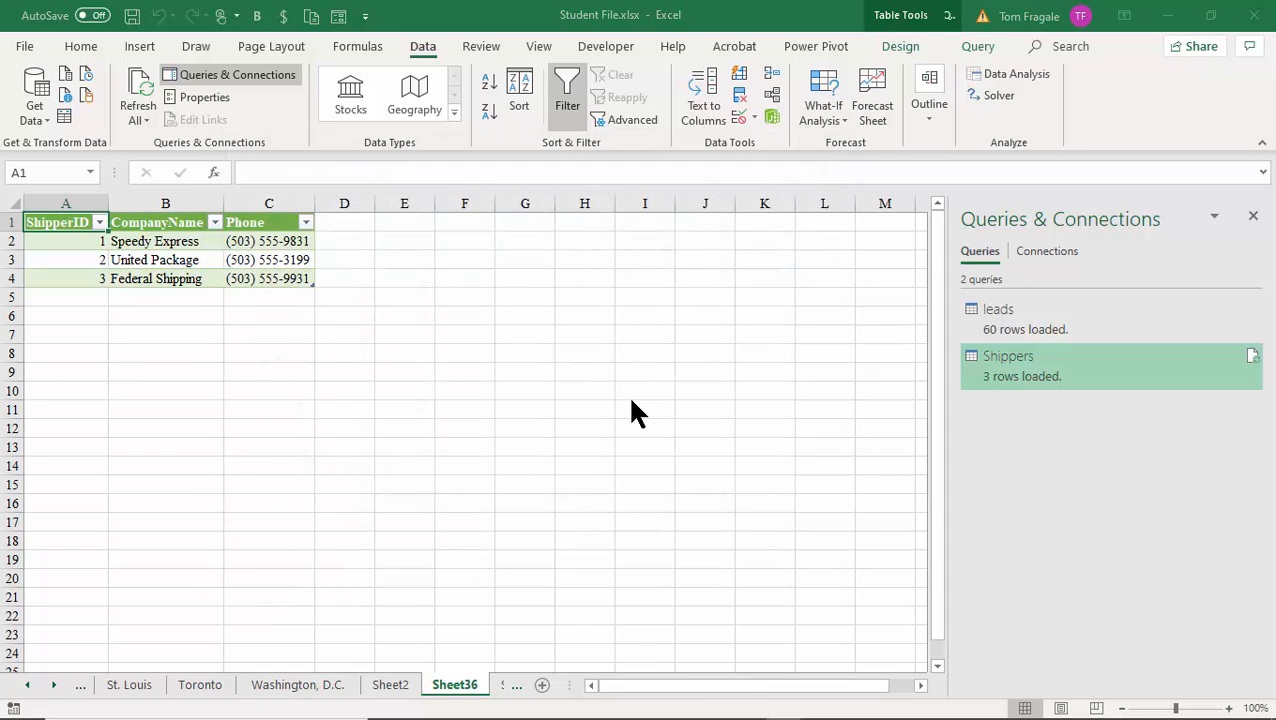
left_click(308, 260)
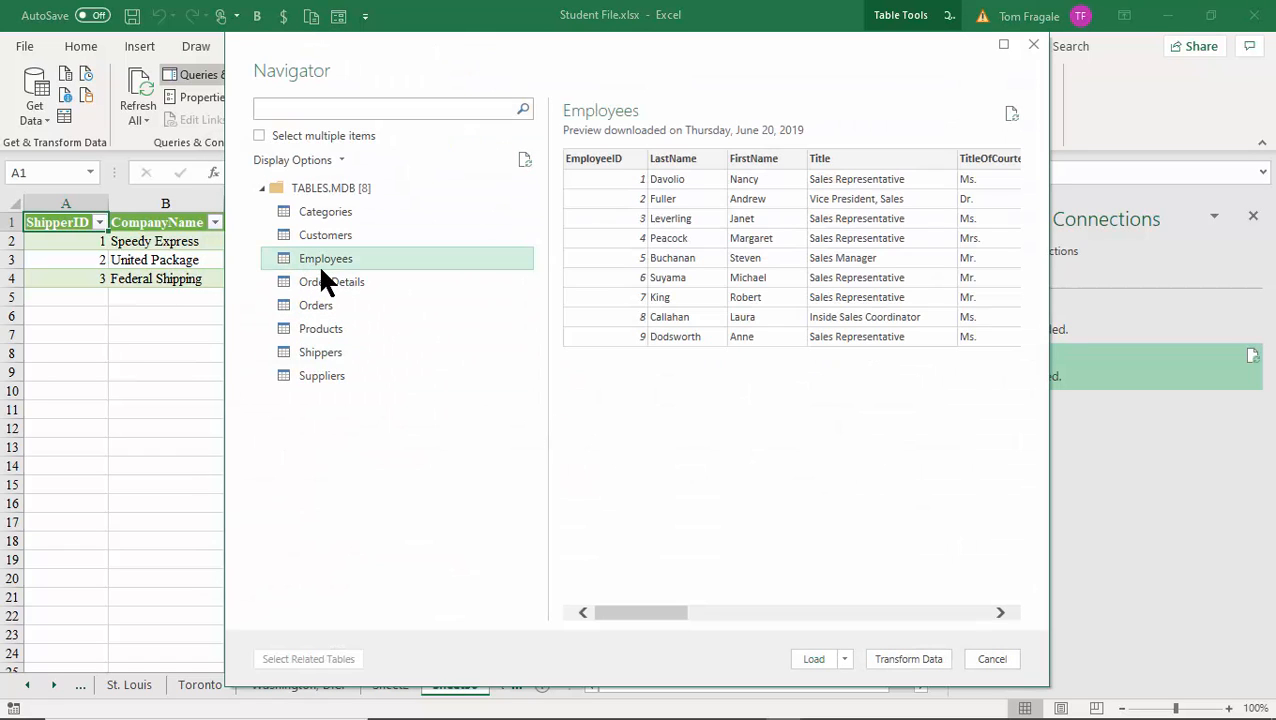
left_click(807, 662)
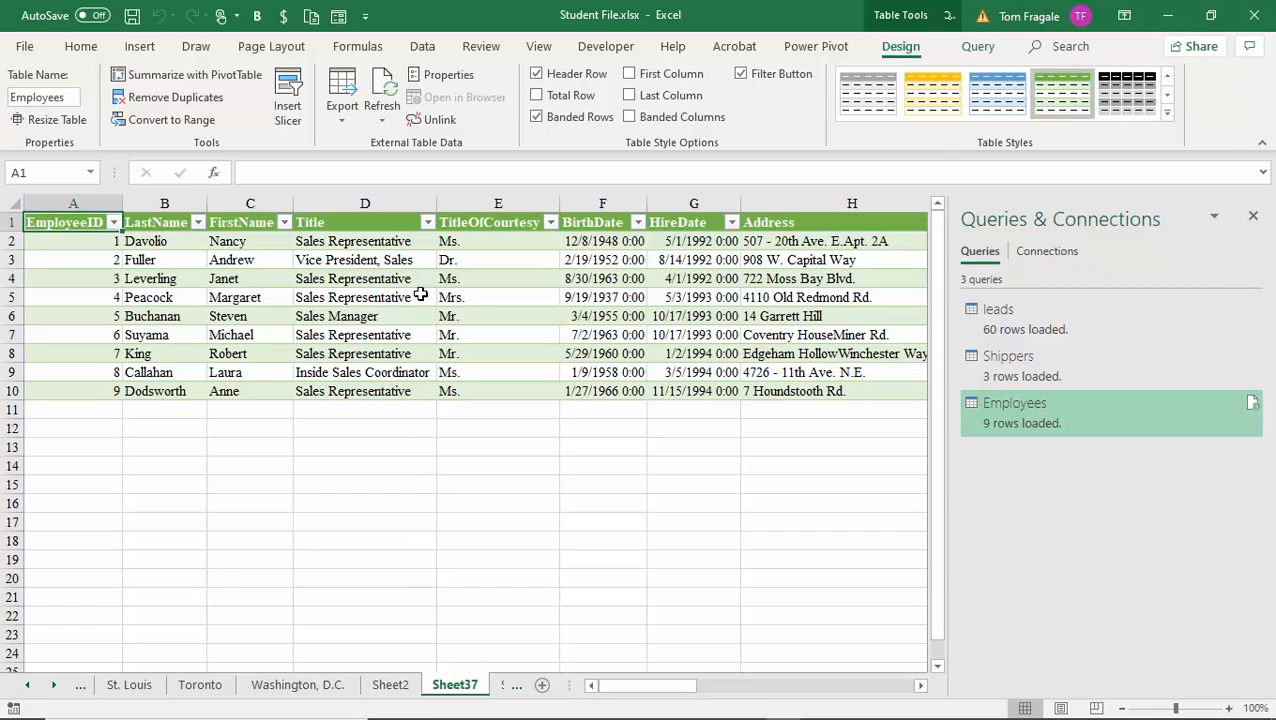
Select Orders in TABLES.MDB and open its 830 rows in Power Query via Transform Data.
left_click(426, 47)
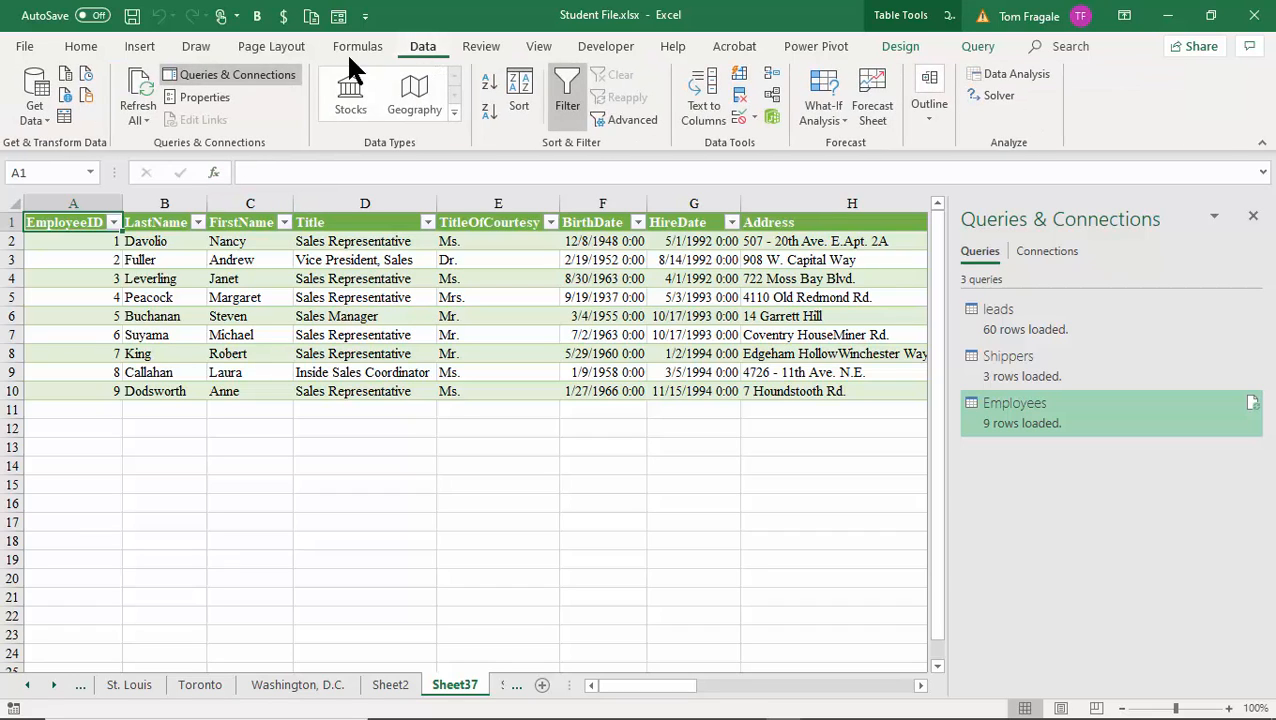
left_click(32, 110)
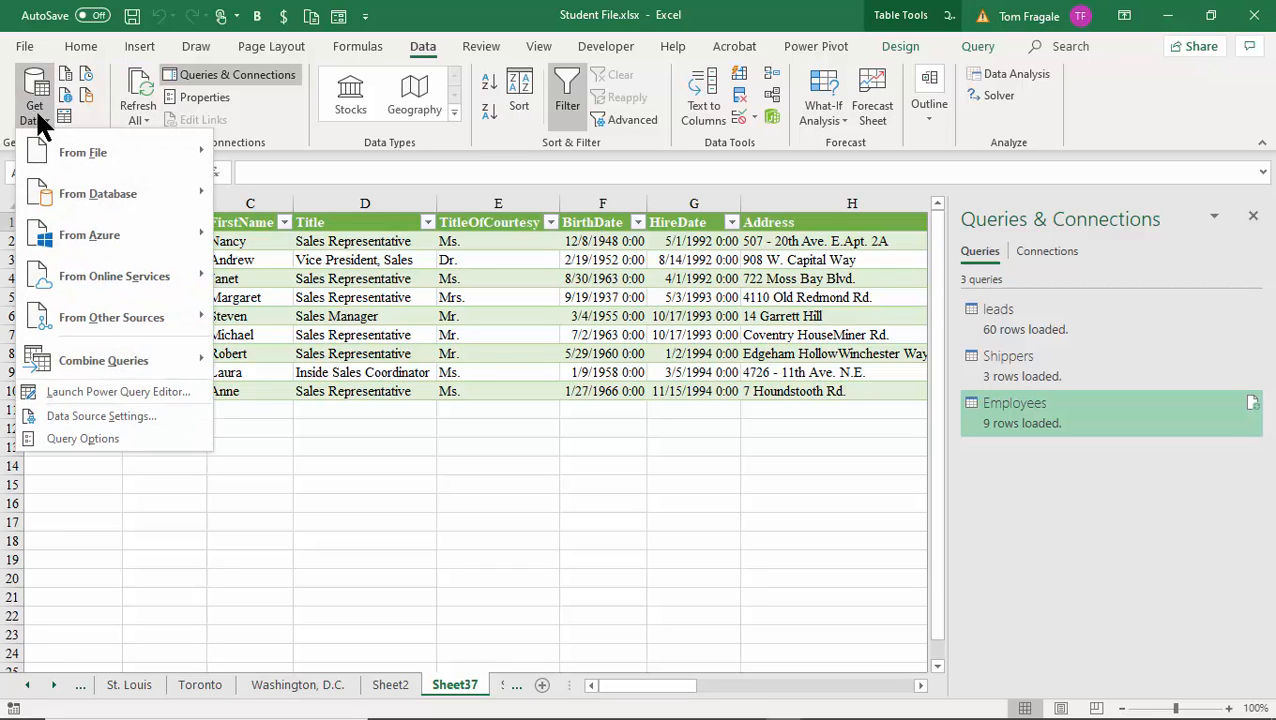
mouse_move(64, 196)
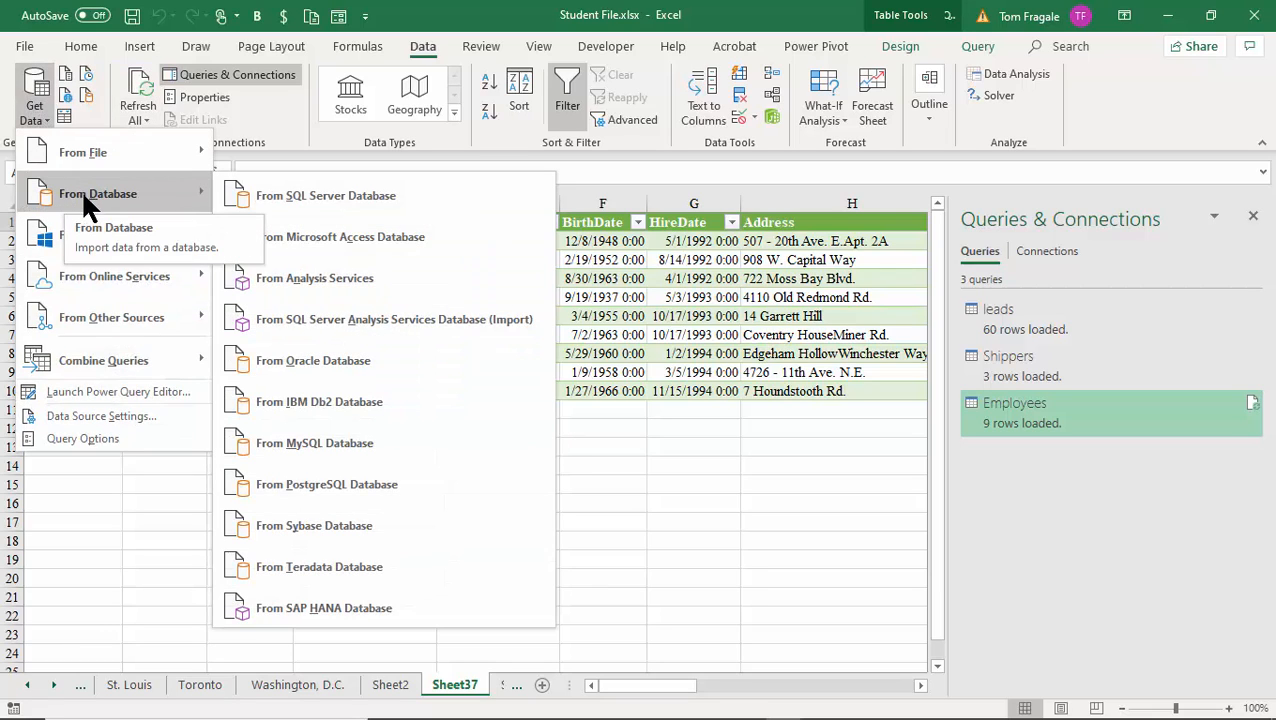
left_click(431, 239)
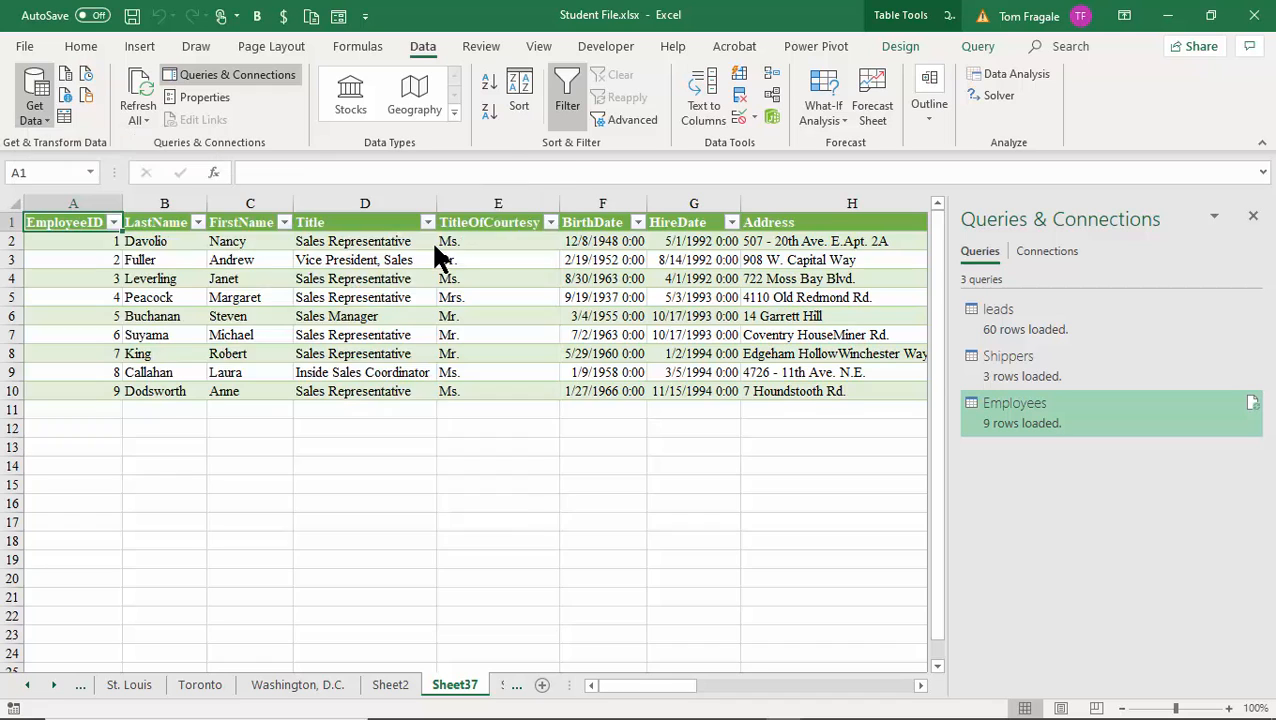
double_click(437, 269)
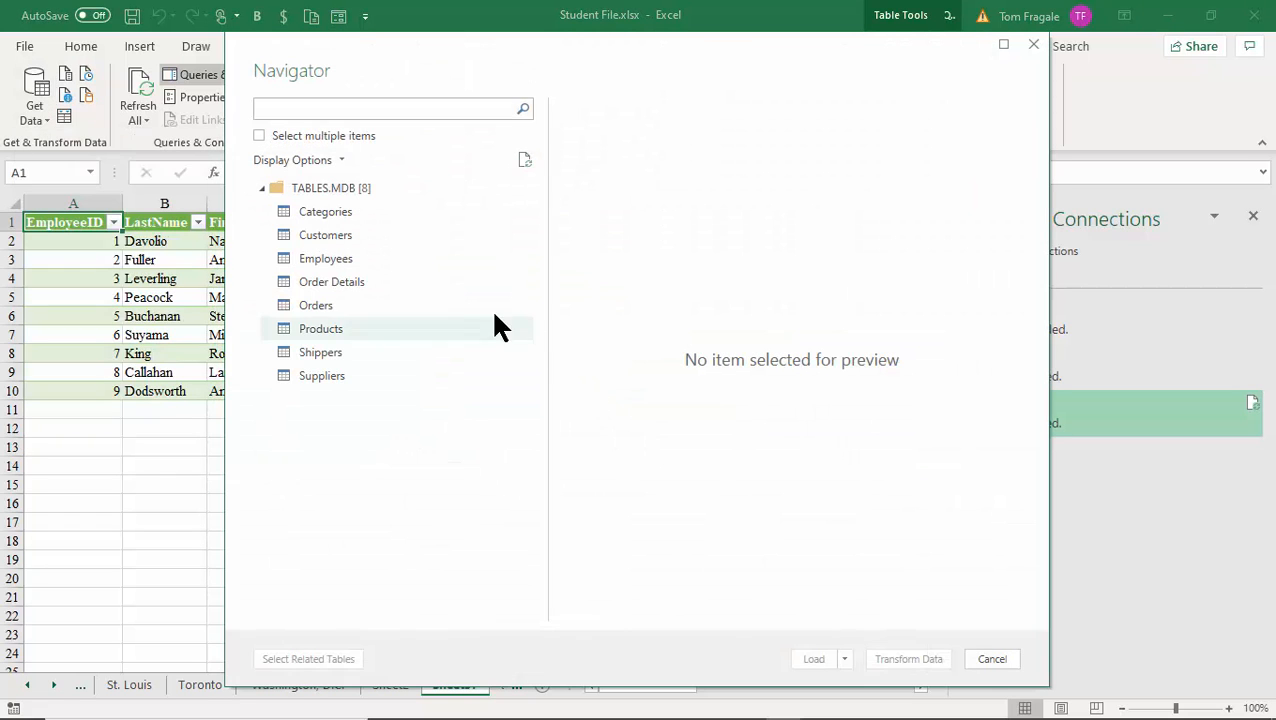
left_click(330, 310)
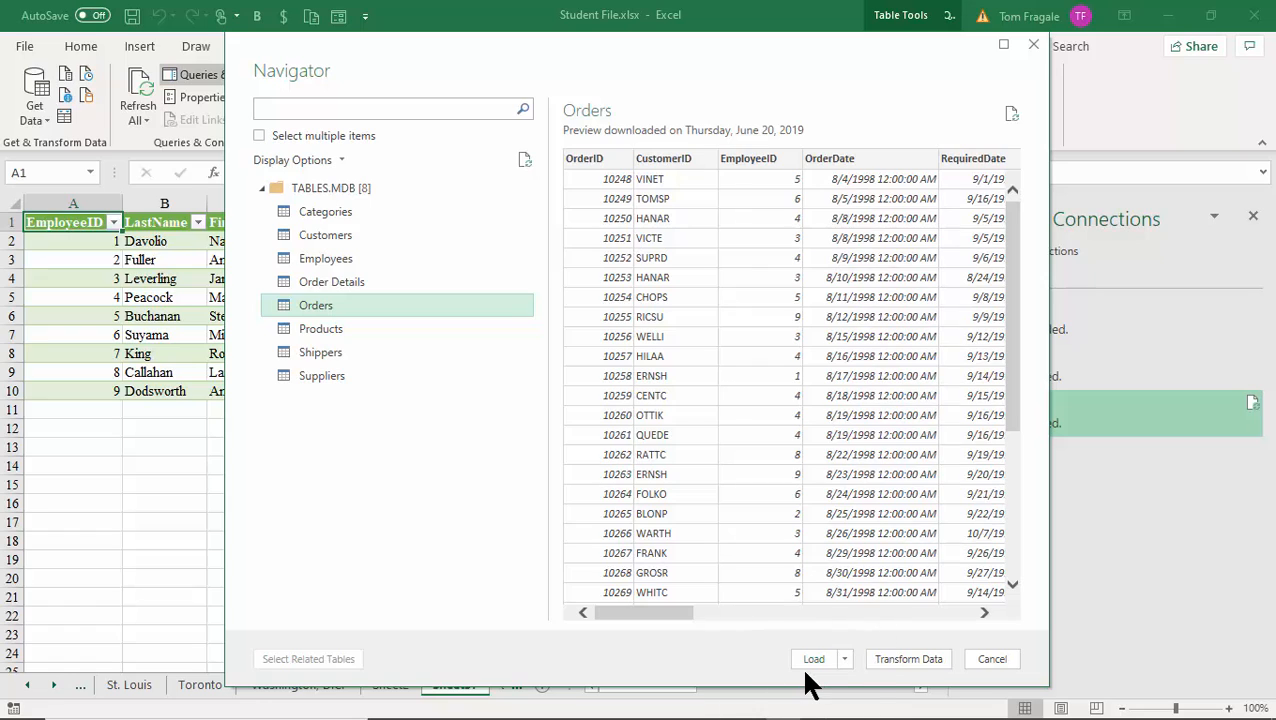
left_click(889, 668)
left_click(908, 659)
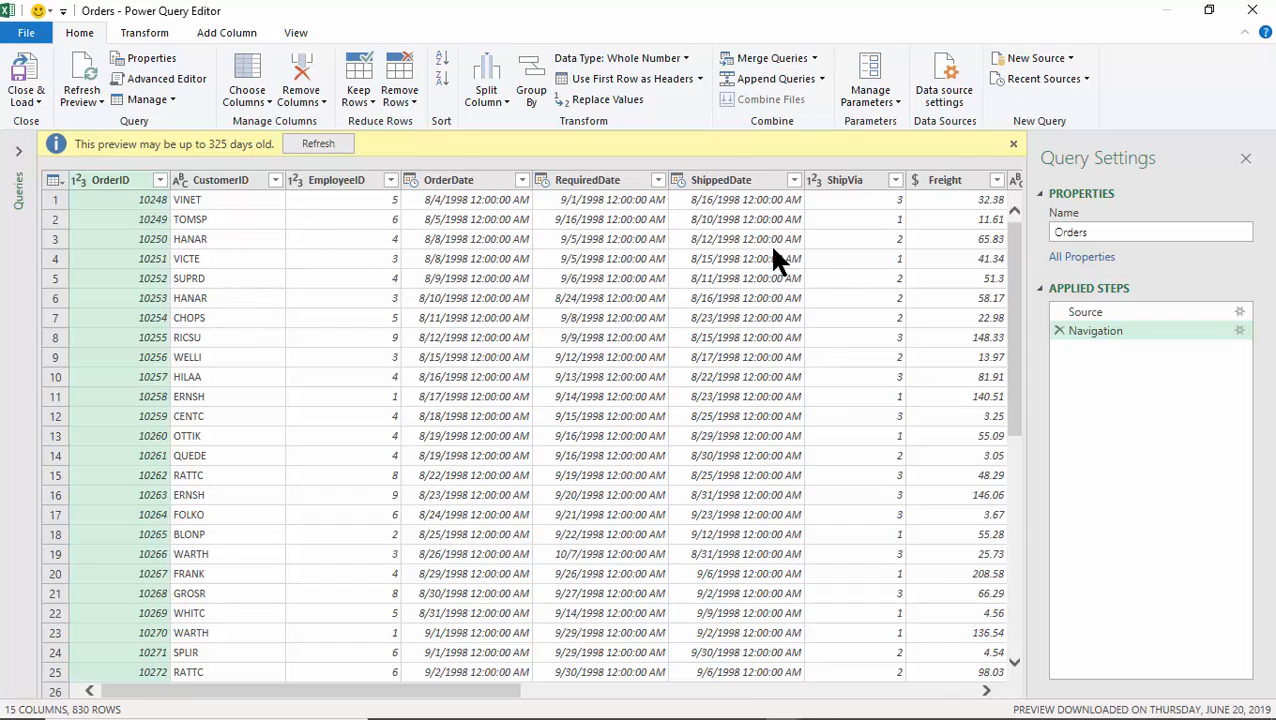
Inspect the OrderID, CustomerID and EmployeeID filter lists without changing anything.
left_click(159, 181)
left_click(159, 182)
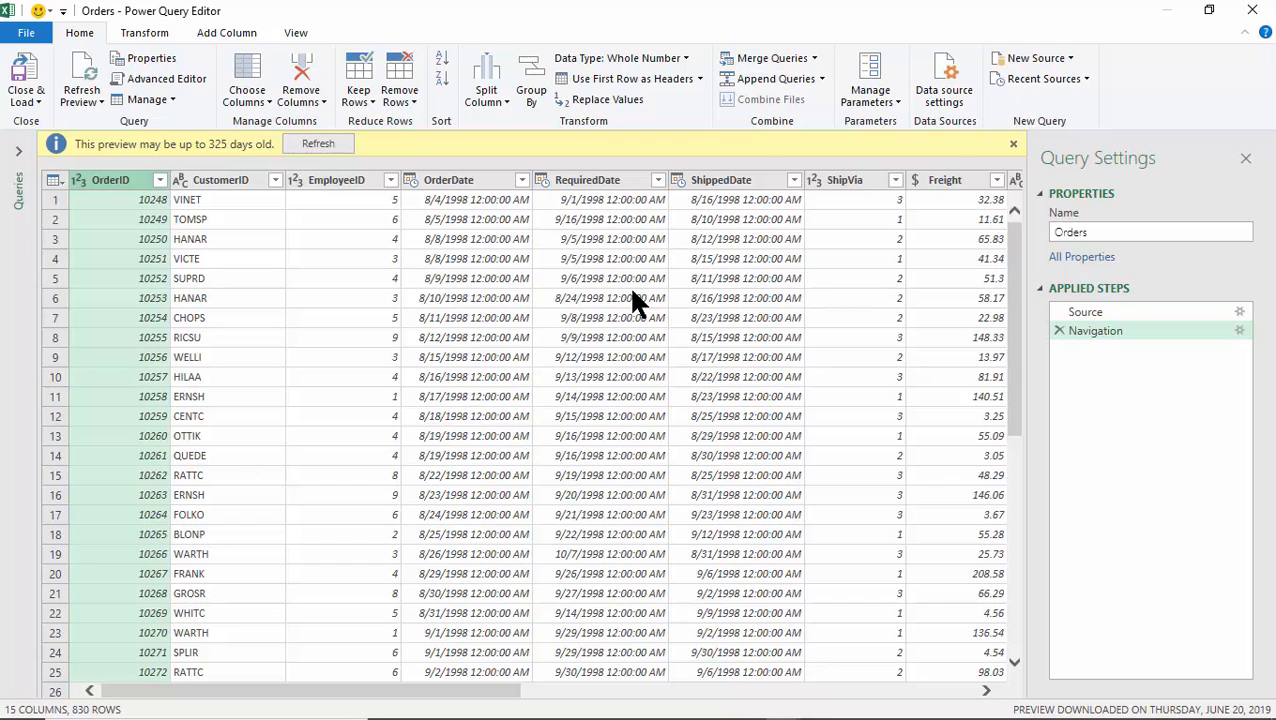
left_click(275, 180)
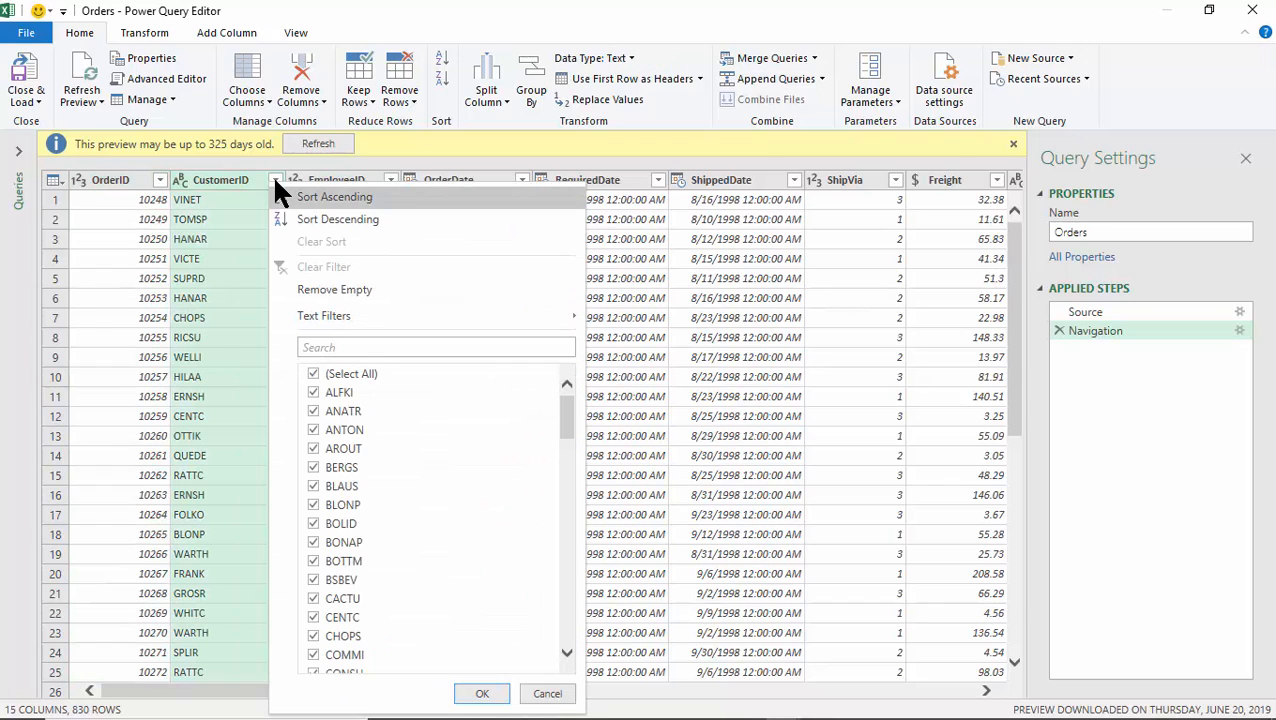
left_click(275, 180)
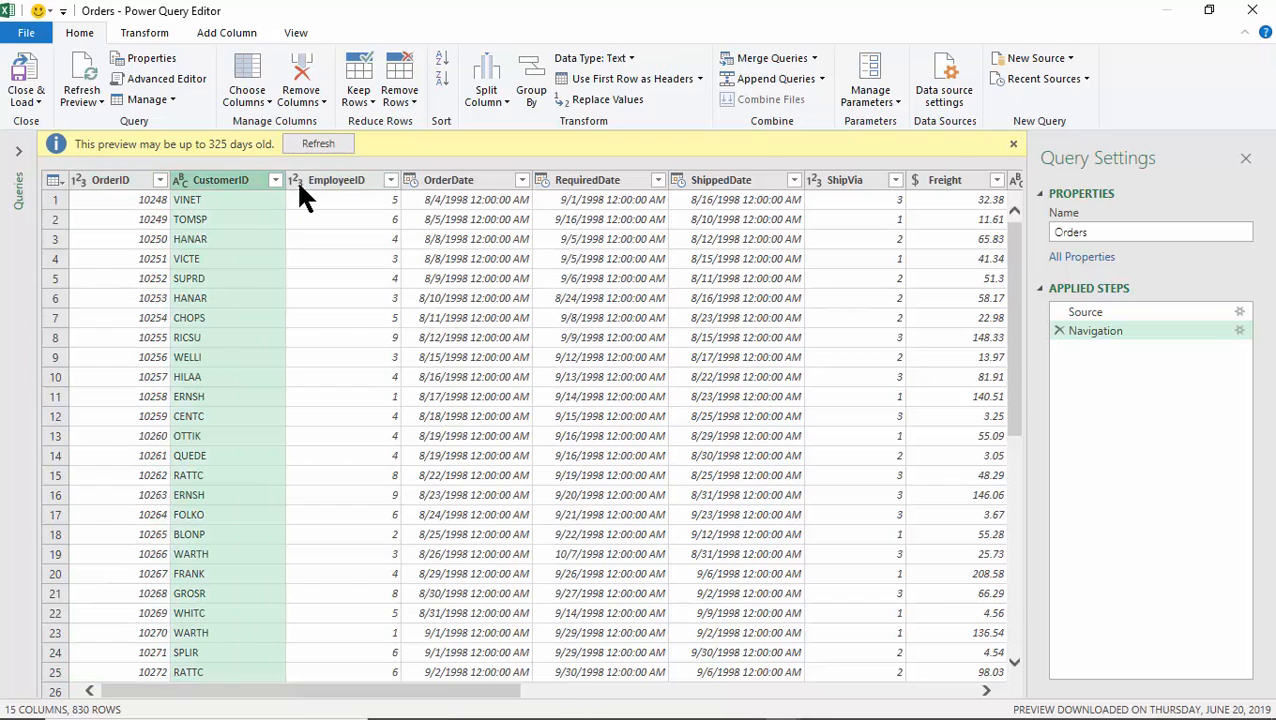
left_click(390, 182)
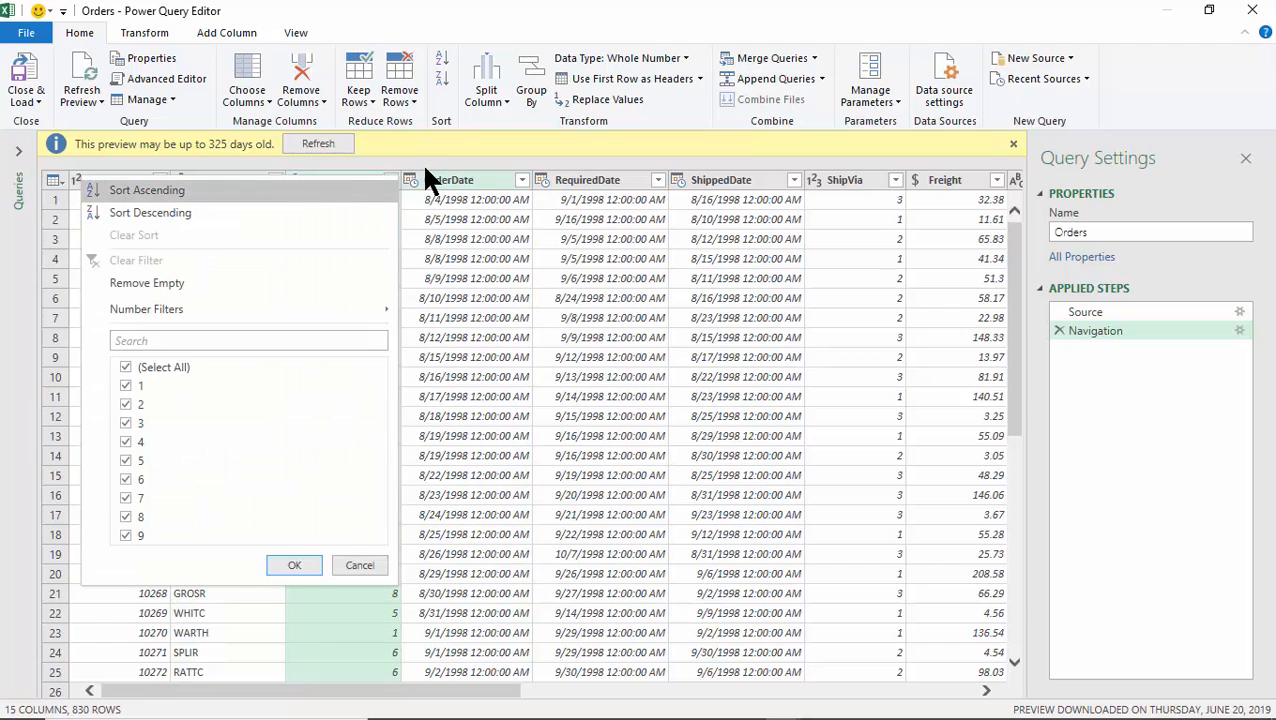
left_click(429, 157)
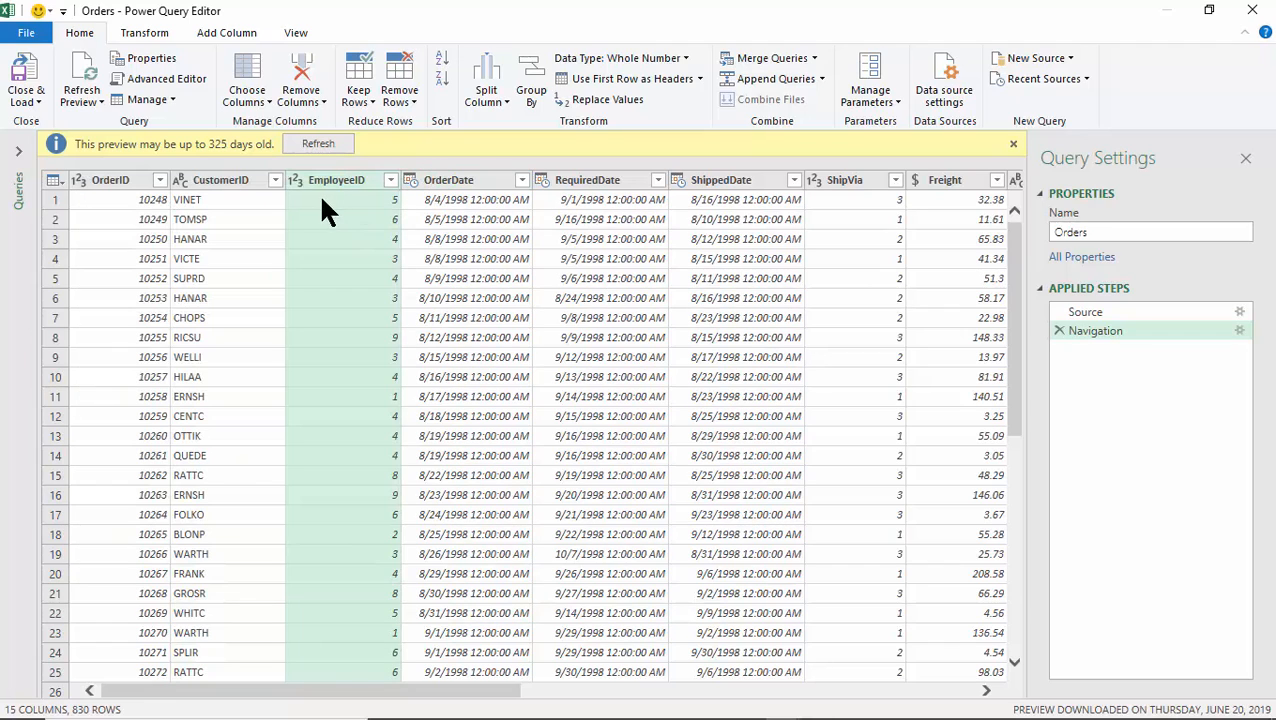
Filter CustomerID to ALFKI and ANATR, then clear the filter to restore all 830 rows.
left_click(275, 180)
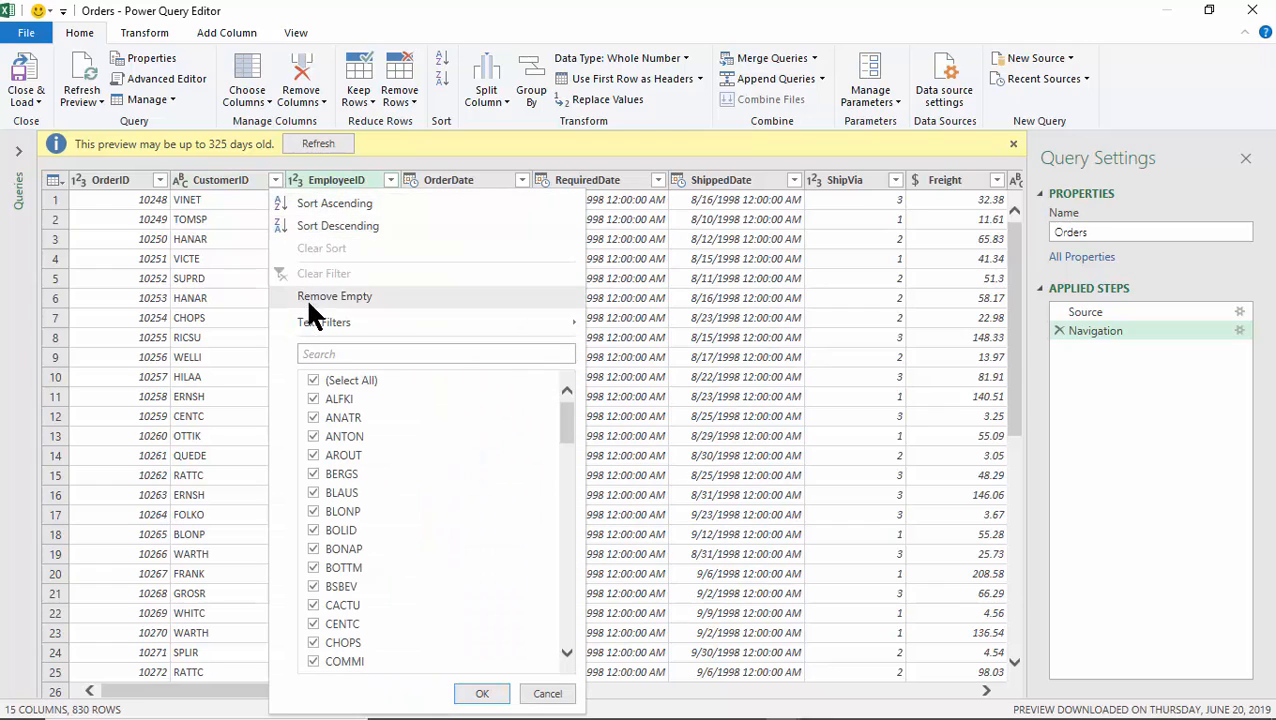
left_click(313, 380)
left_click(313, 398)
left_click(312, 418)
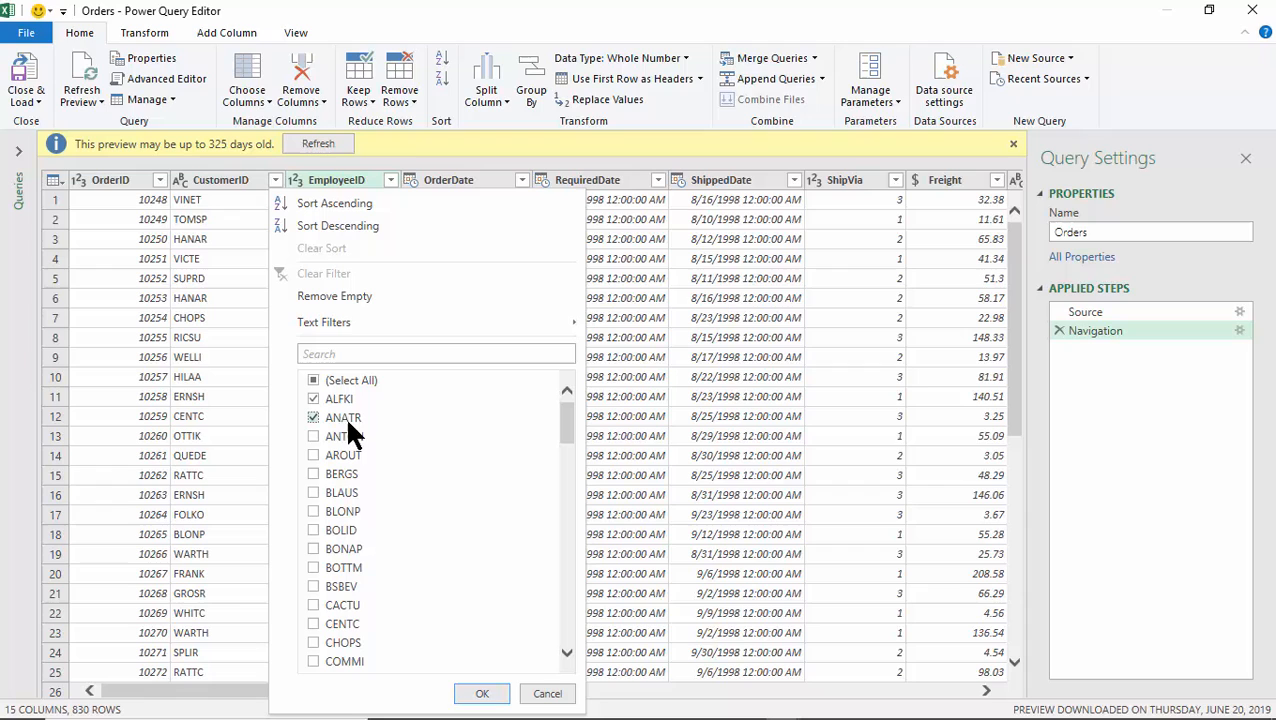
left_click(478, 695)
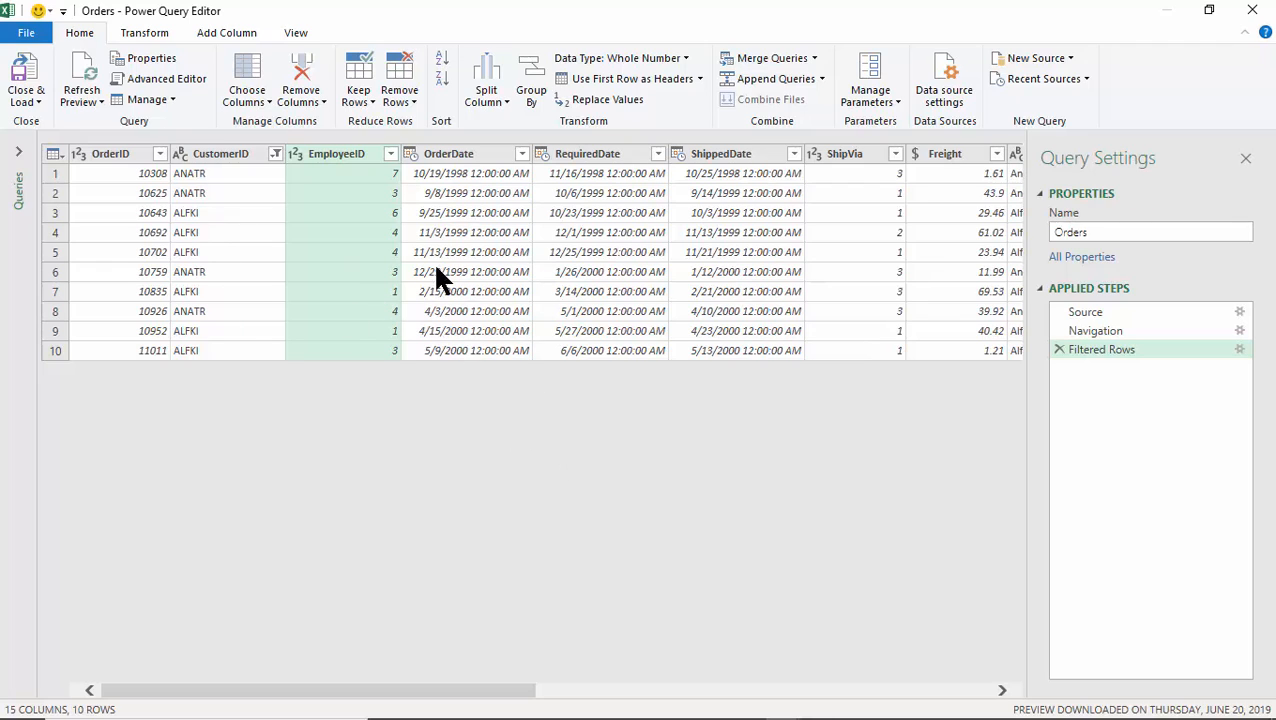
left_click(275, 154)
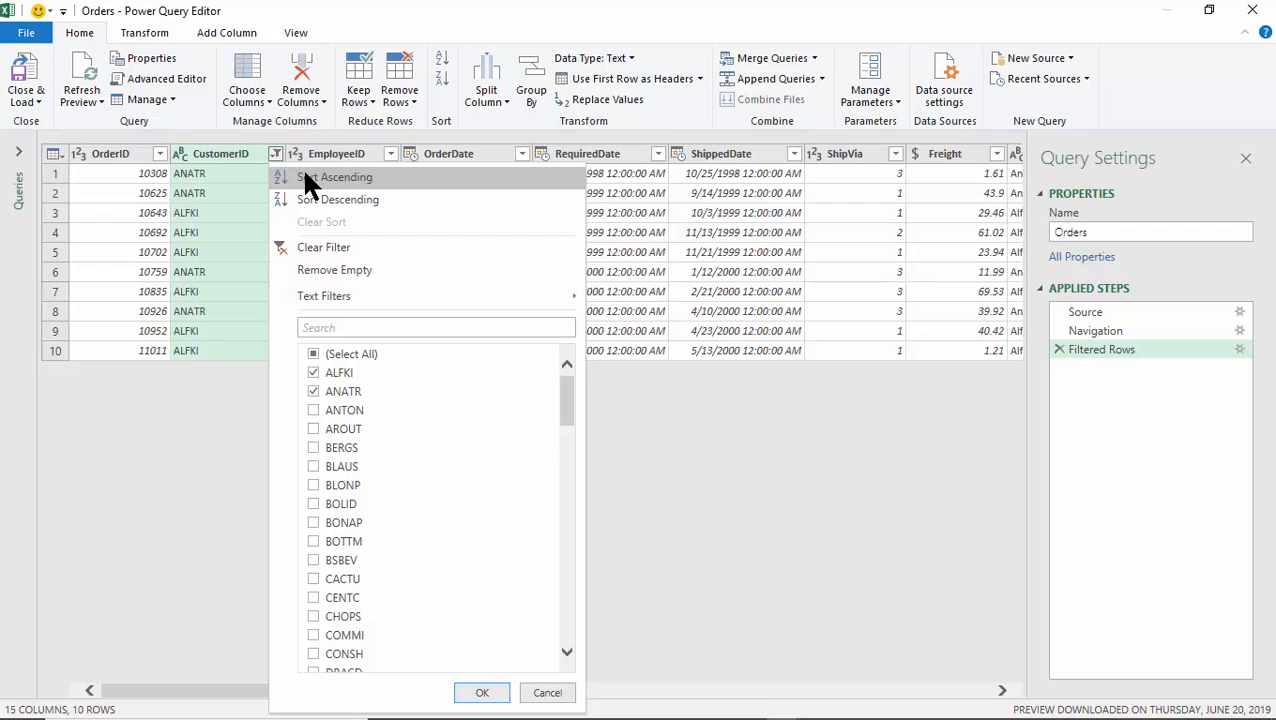
left_click(322, 245)
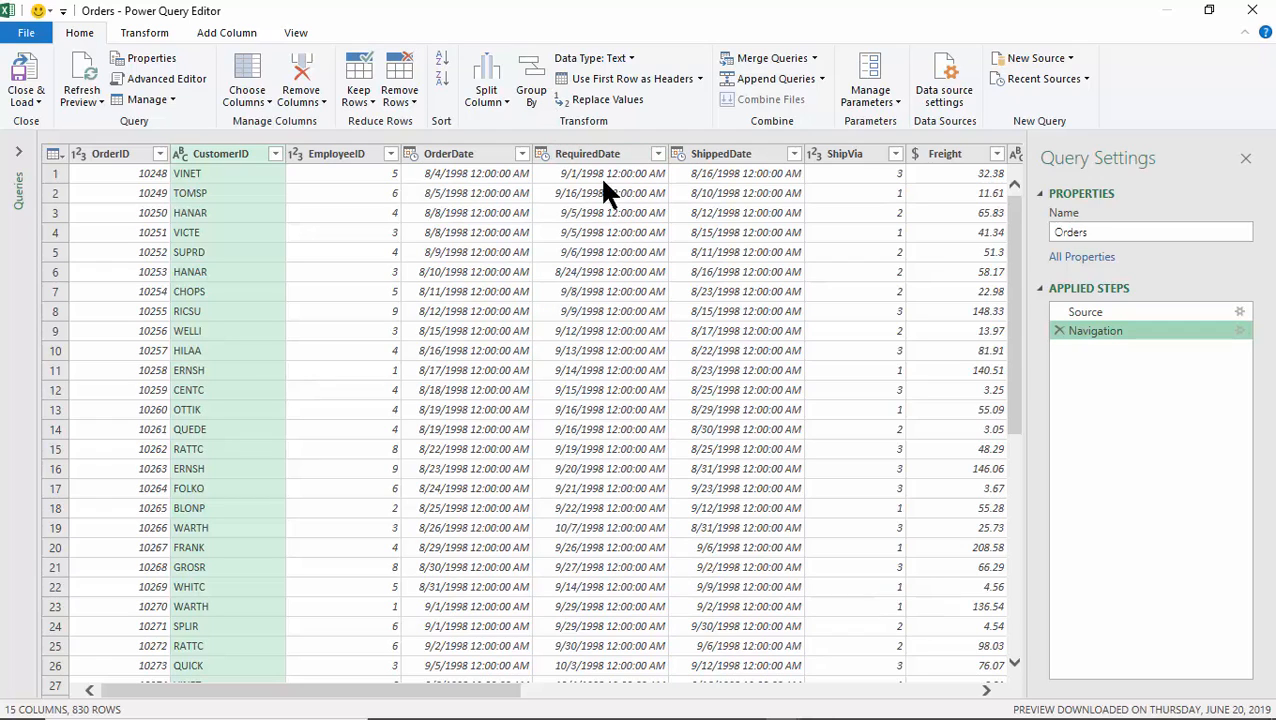
left_click(531, 74)
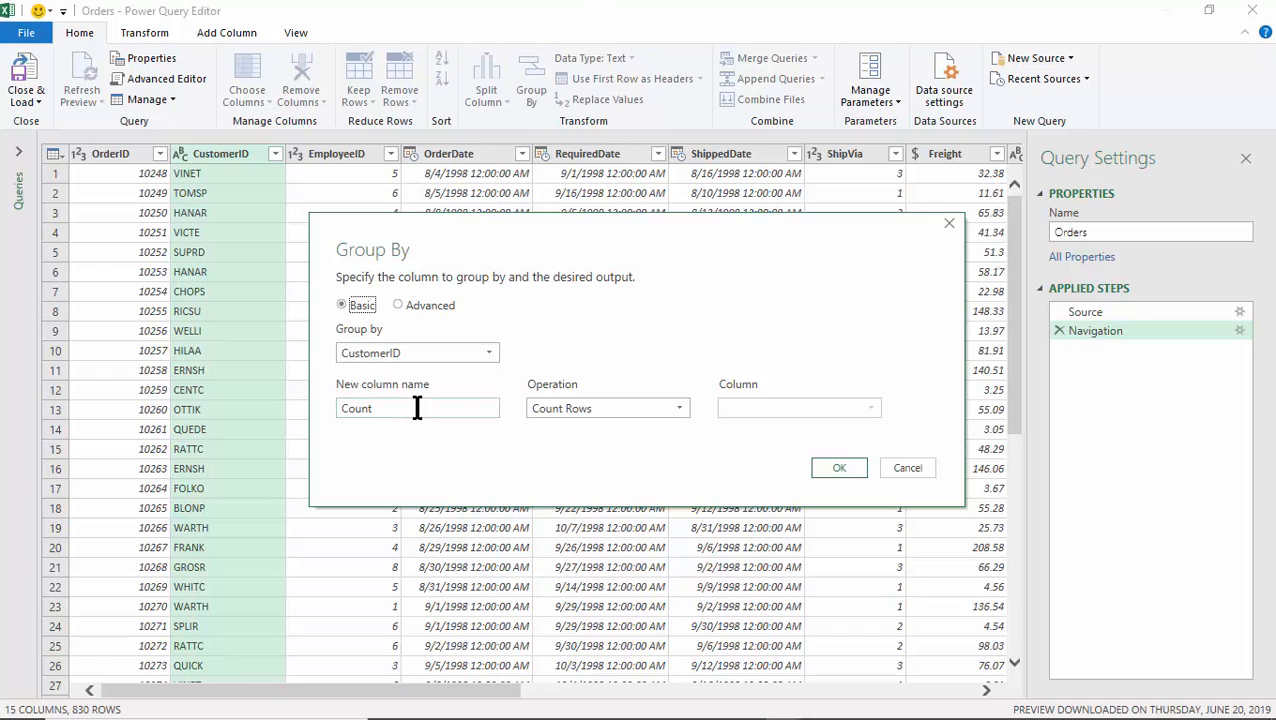
Rename the Group By output column from Count to CustomerTotal.
left_click_drag(419, 407, 293, 413)
type("Cistome")
key("BackSpace")
key("BackSpace")
key("BackSpace")
key("BackSpace")
key("BackSpace")
key("BackSpace")
type("ustomer T")
key("BackSpace")
key("BackSpace")
type("Toa")
key("BackSpace")
type("tal")
Make CustomerTotal the Sum of orderamount per CustomerID and load the 89 rows to Sheet38.
left_click(679, 409)
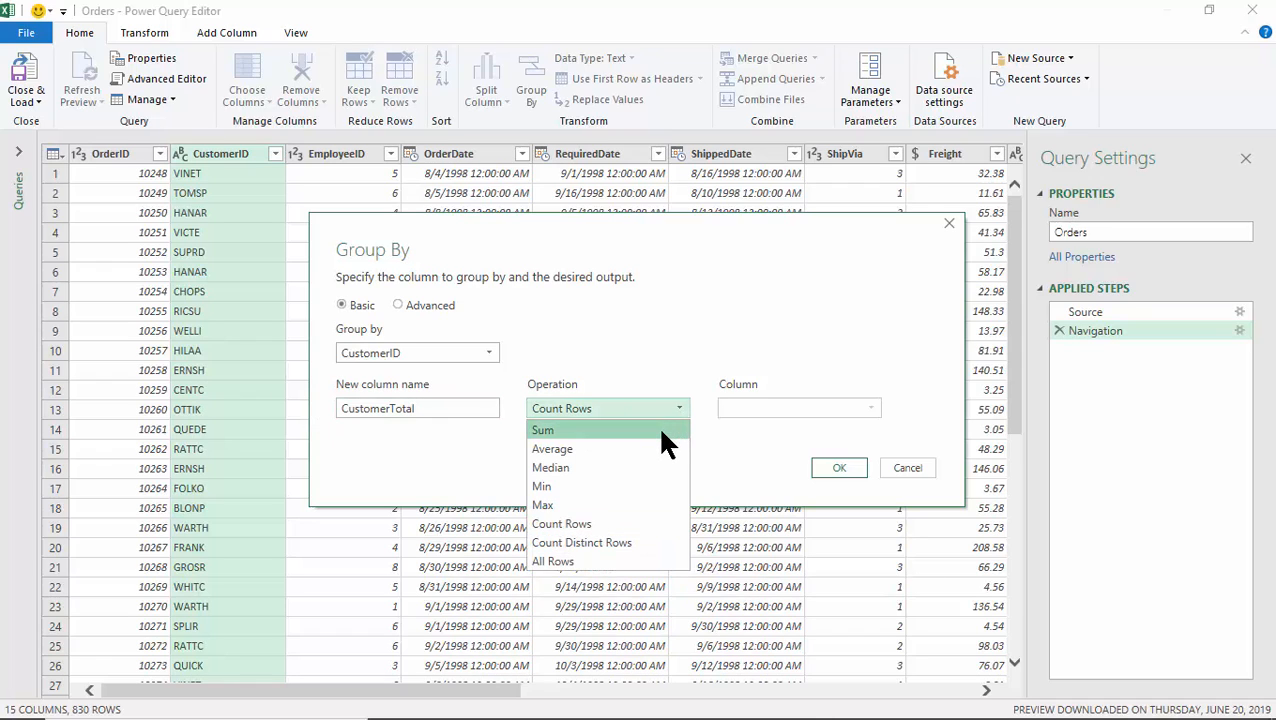
left_click(661, 430)
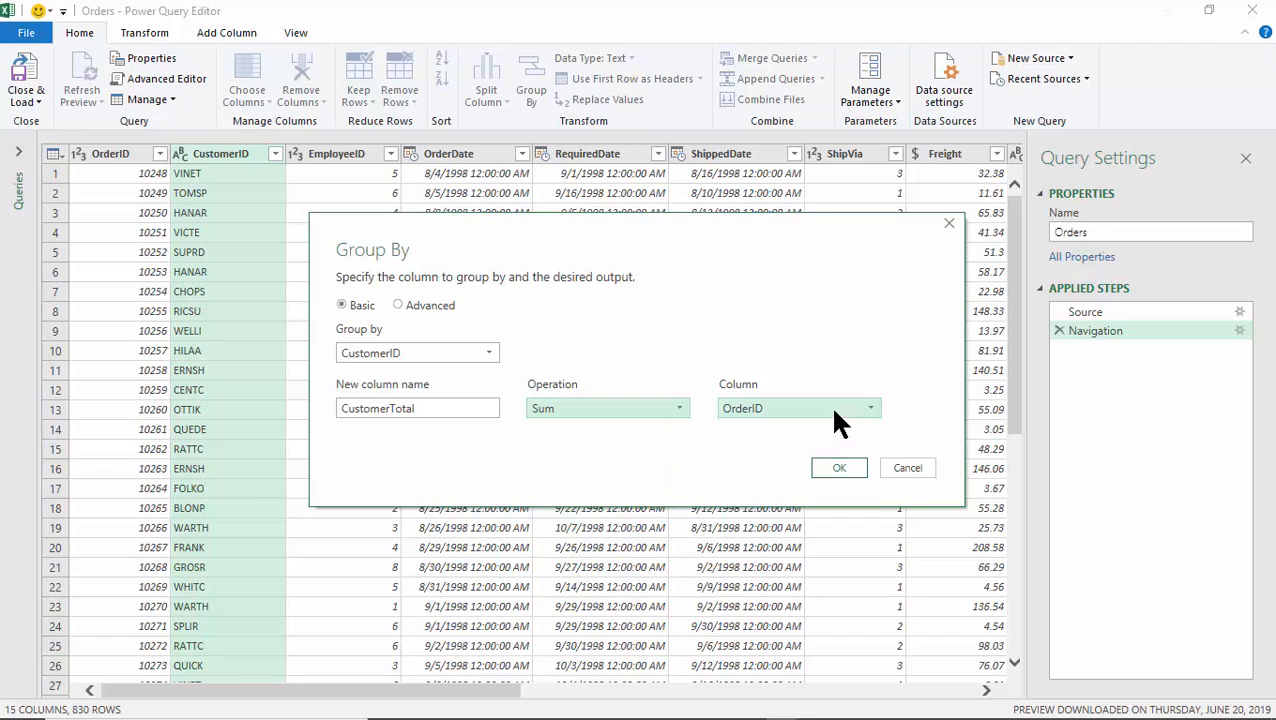
left_click(871, 408)
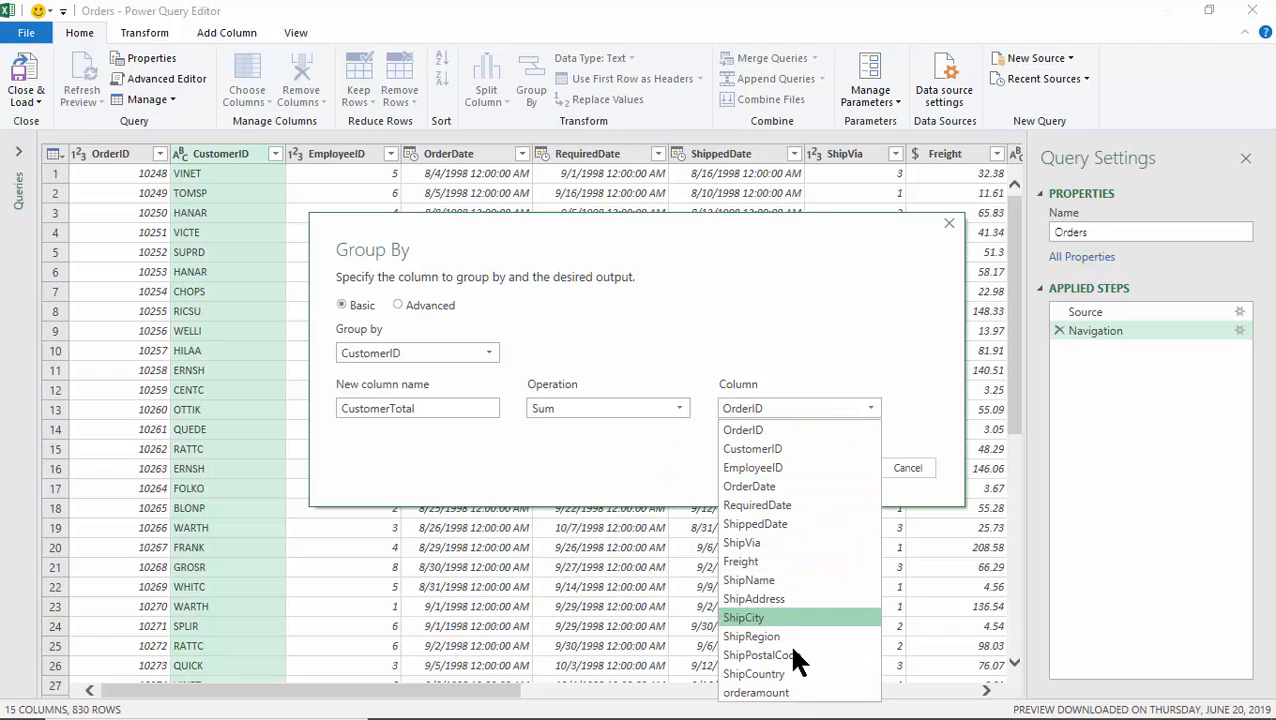
left_click(784, 694)
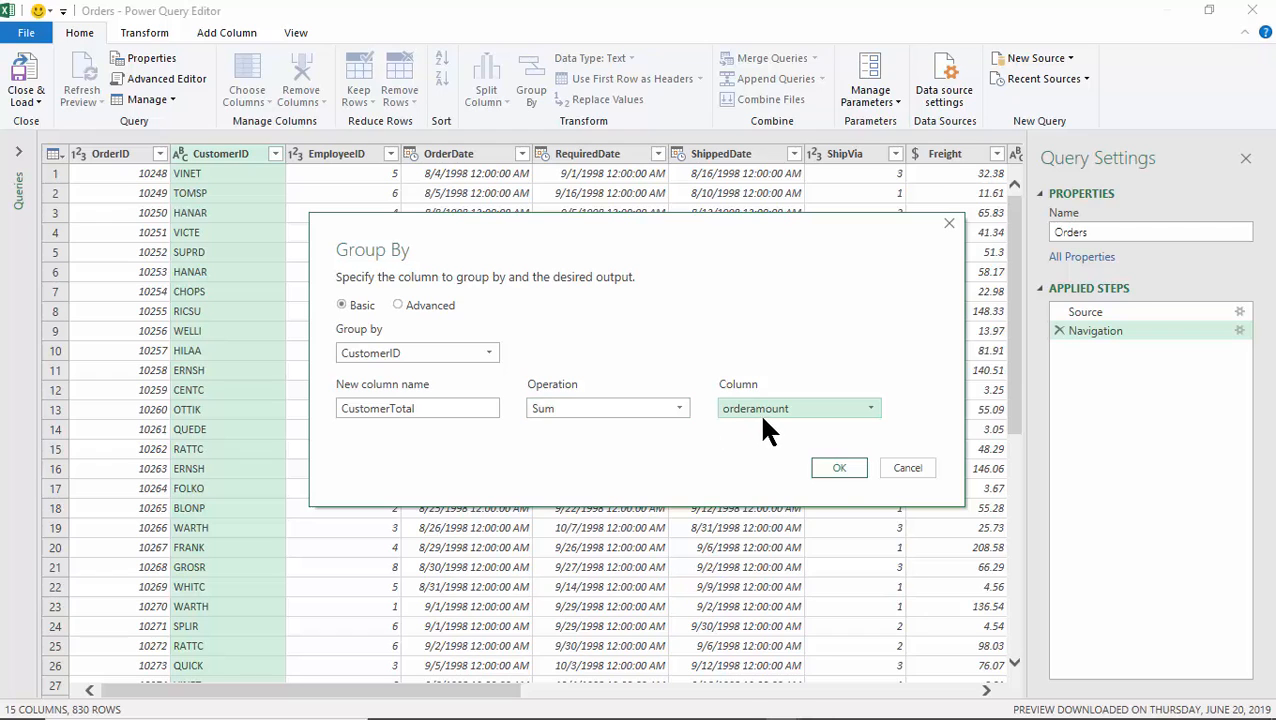
left_click(838, 471)
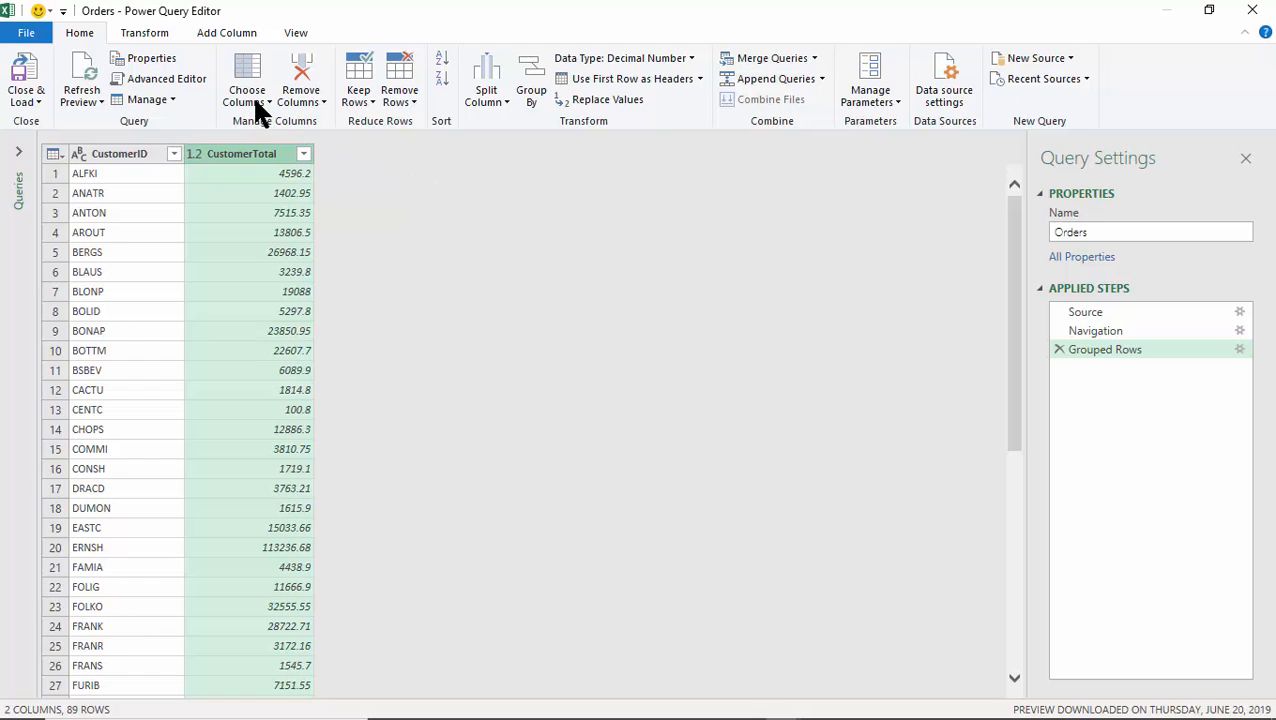
left_click(27, 75)
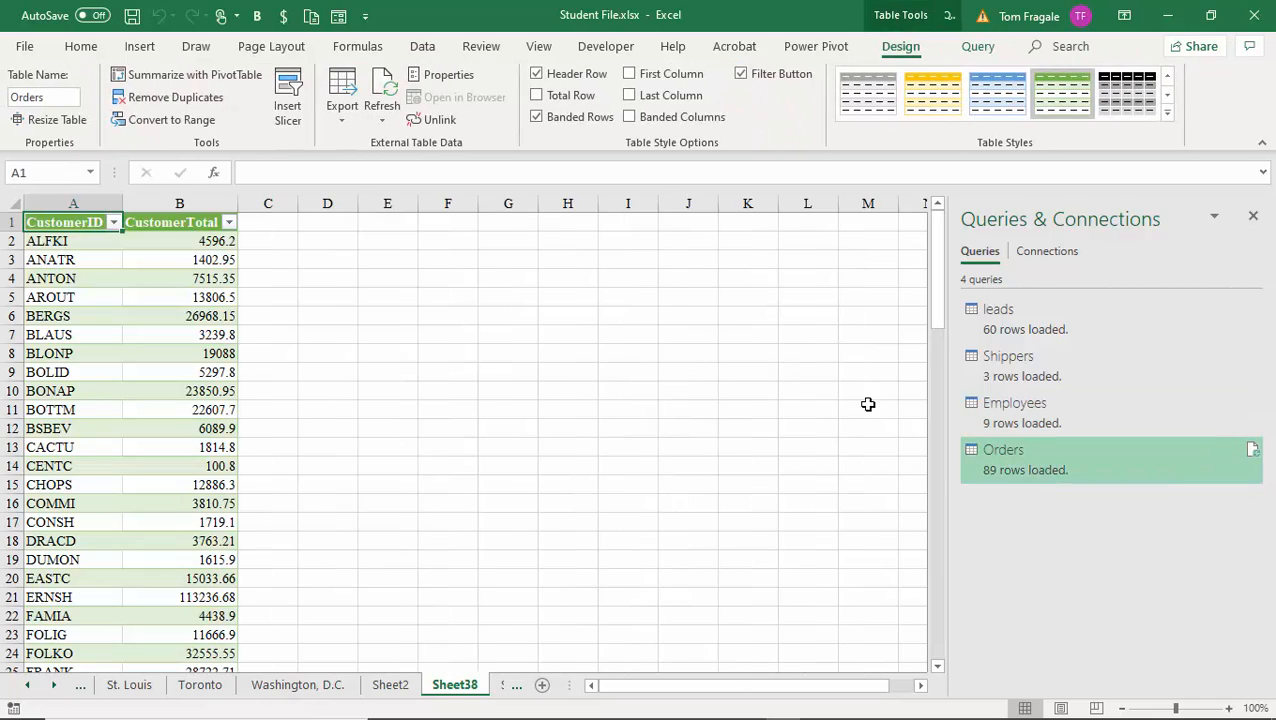
Rename the grouped Orders table on Sheet38 to TotalsByCustomer.
left_click_drag(934, 304, 934, 252)
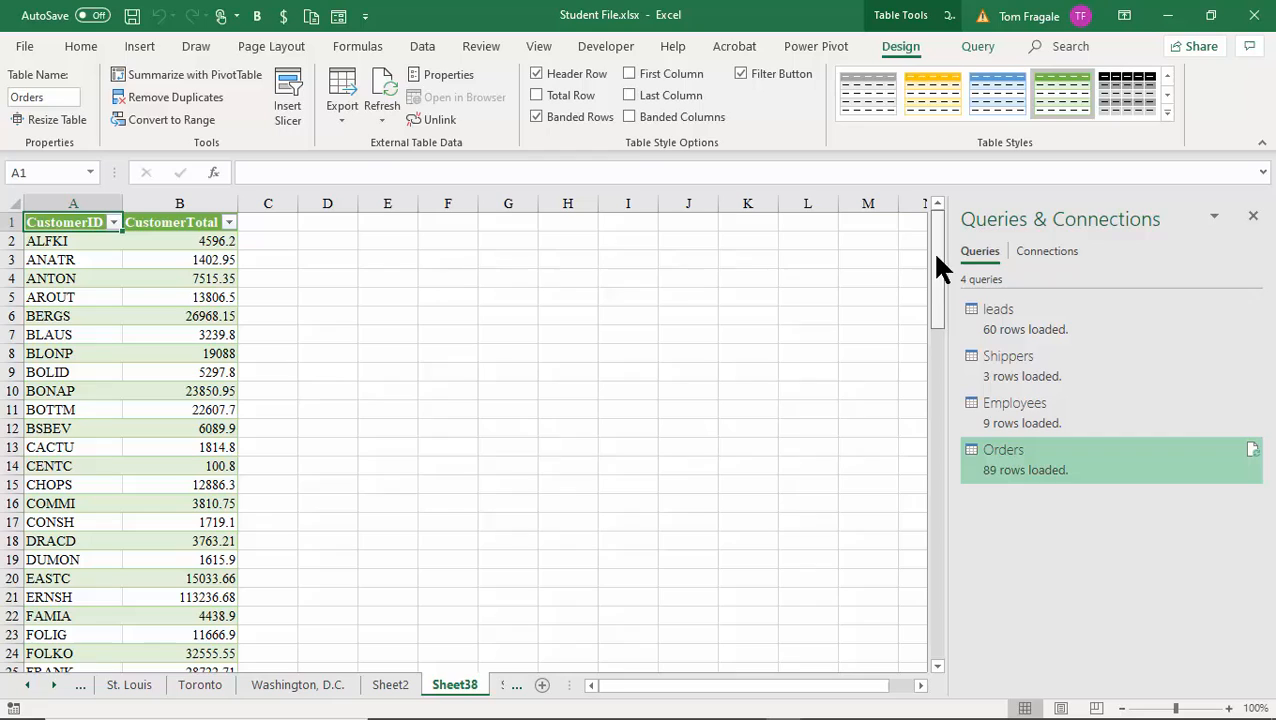
left_click(57, 97)
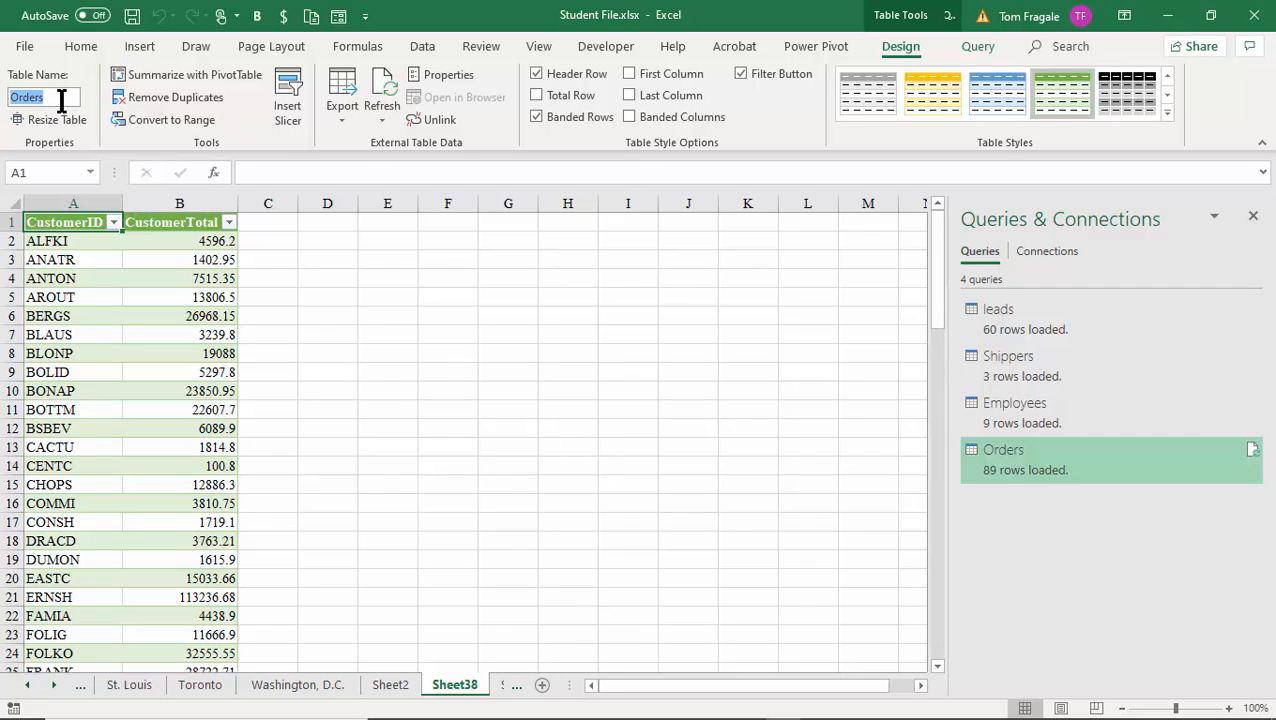
type("TotalsB")
type("yCustomer")
key("Return")
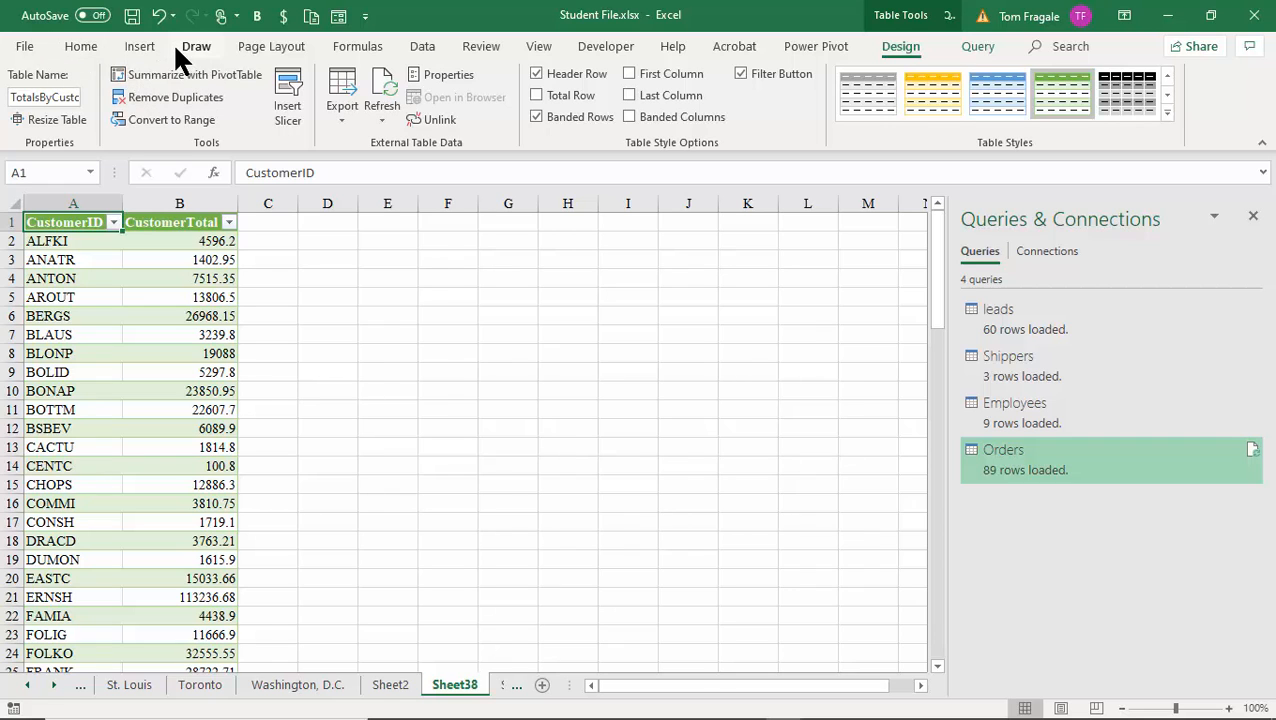
Import the Order Details table from the Access file TABLES.MDB onto a new sheet, loading 2,155 rows.
left_click(420, 50)
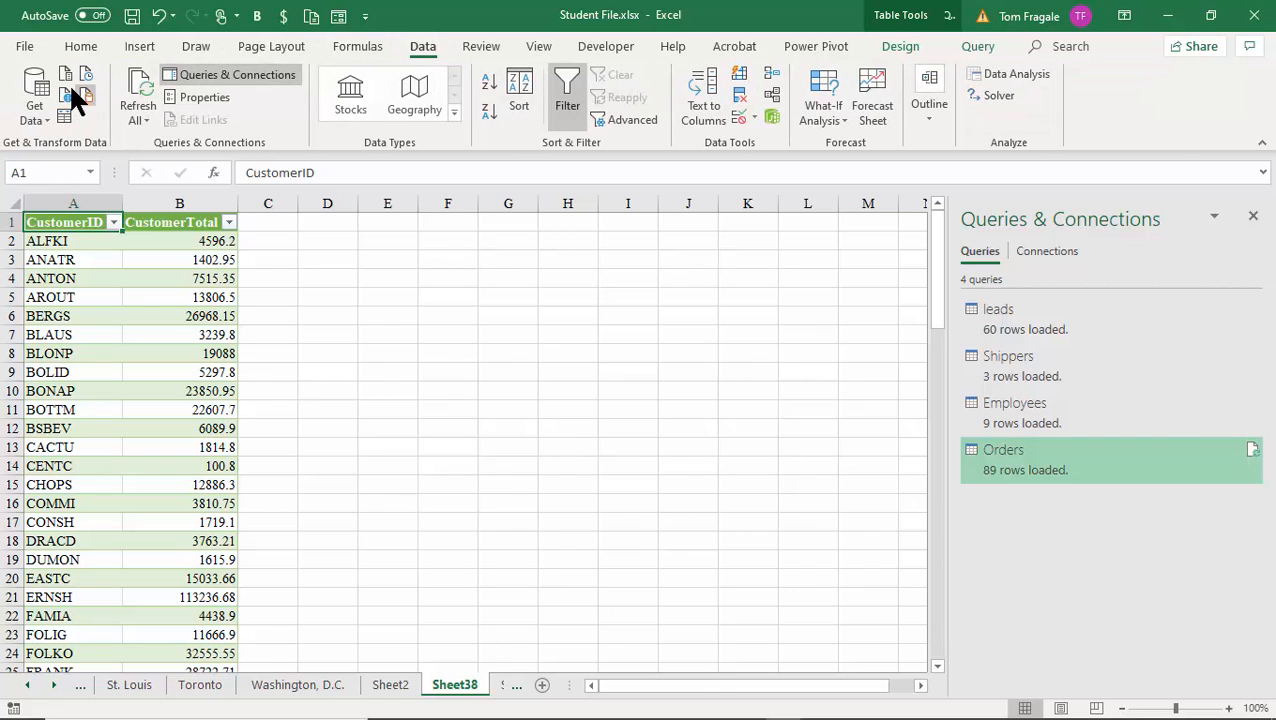
left_click(25, 100)
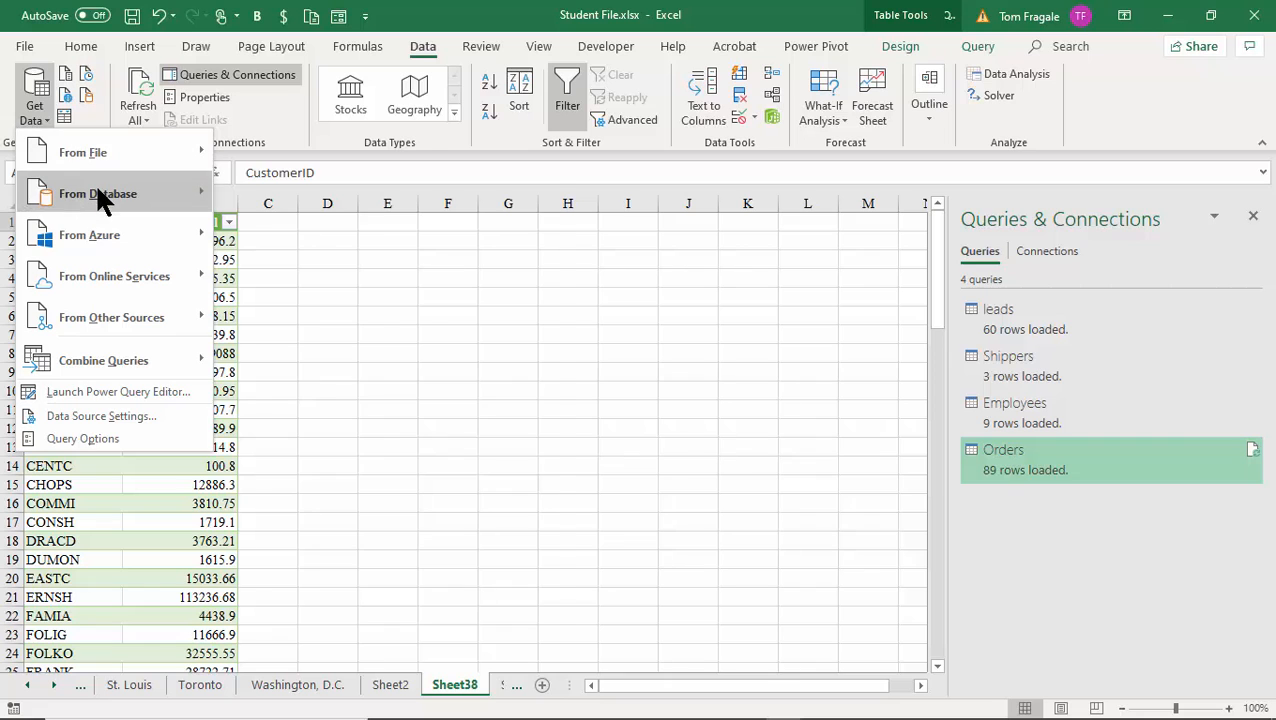
mouse_move(96, 193)
left_click(383, 241)
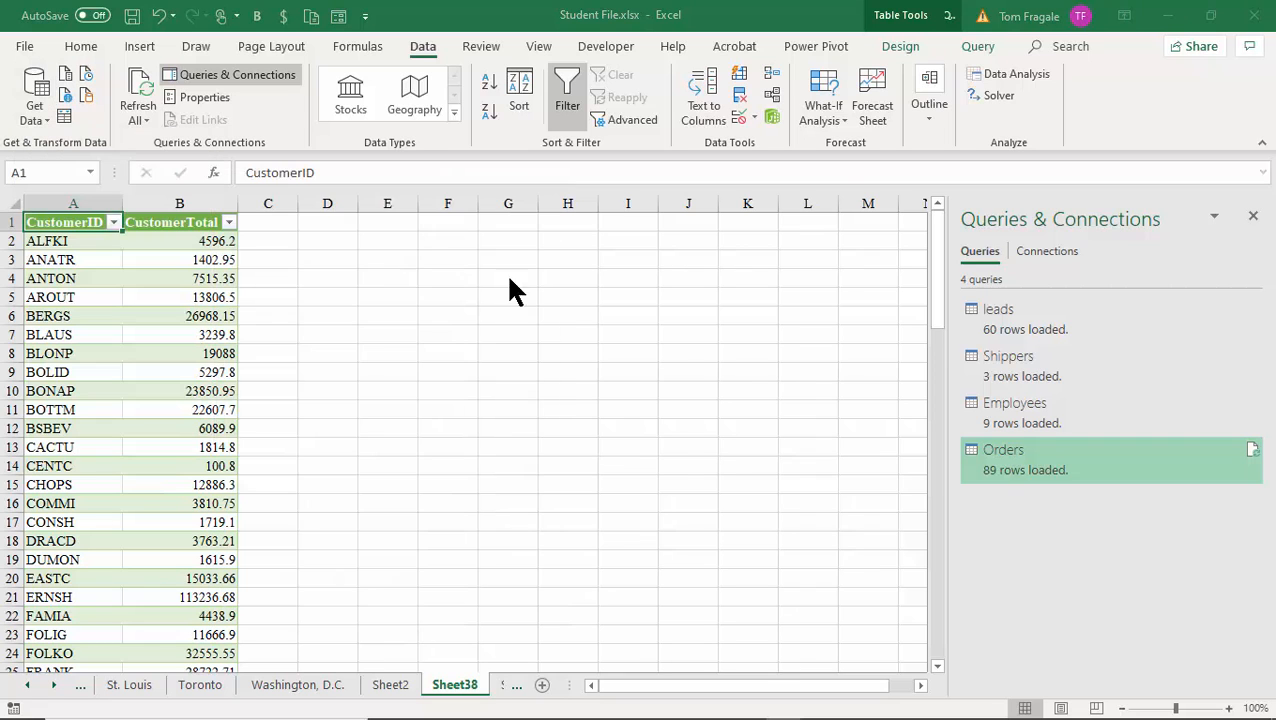
double_click(440, 270)
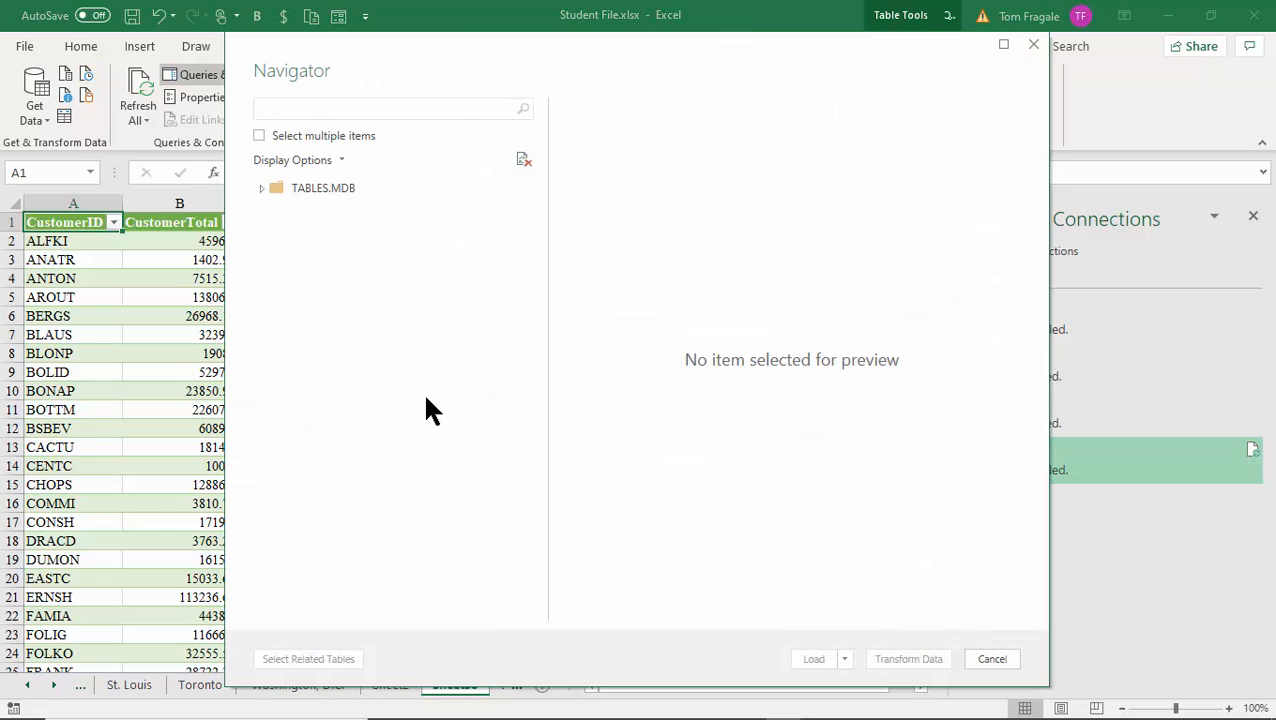
left_click(316, 284)
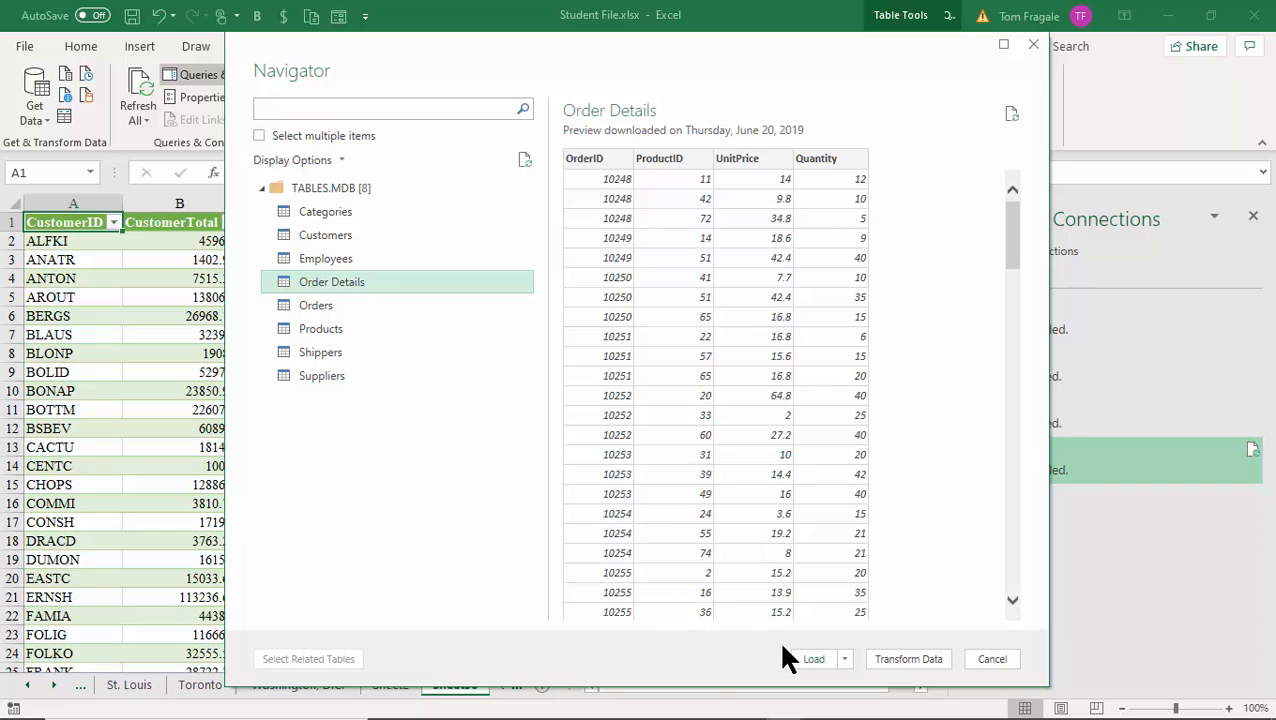
left_click(812, 659)
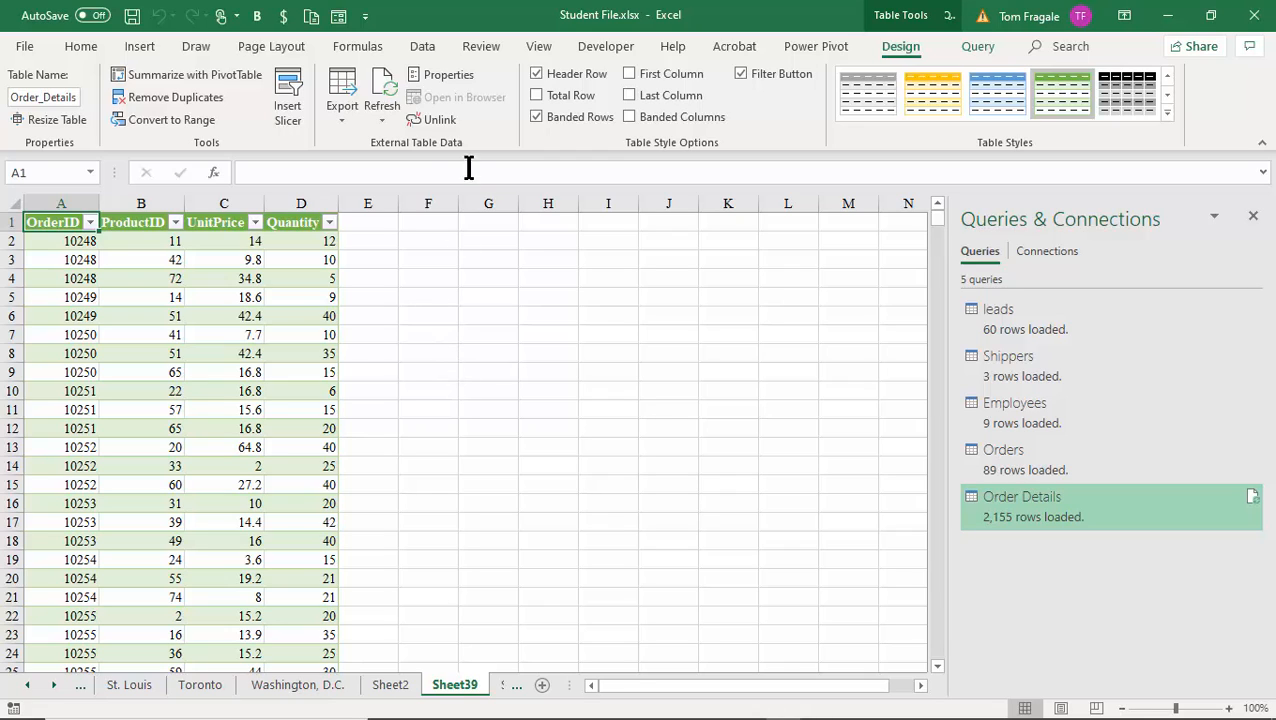
Show Get Data's From Other Sources list, which includes ODBC.
left_click(421, 46)
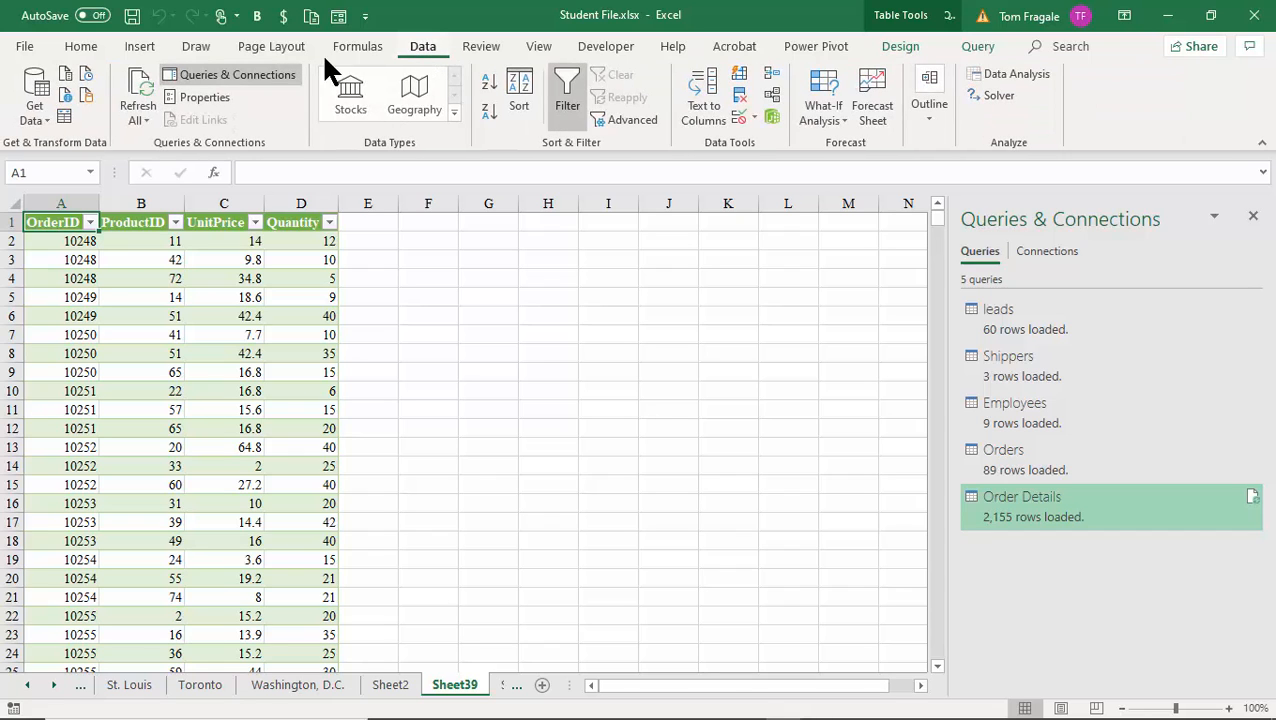
left_click(37, 85)
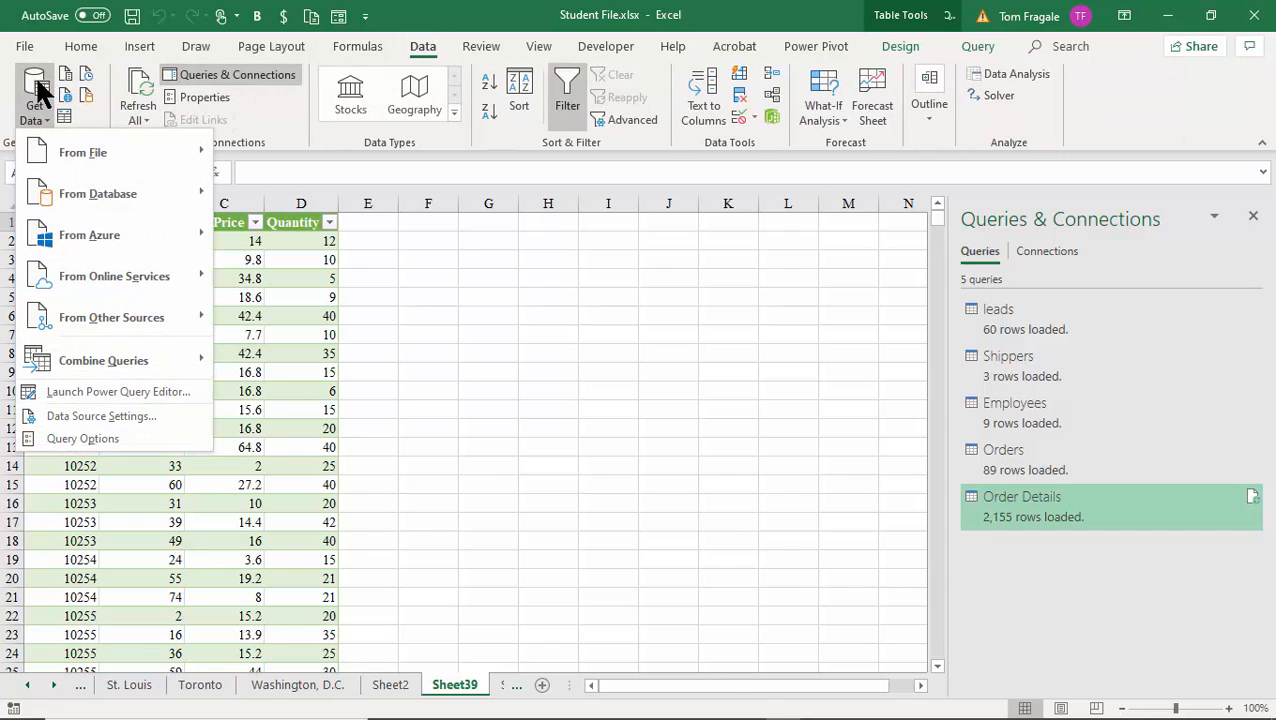
mouse_move(84, 197)
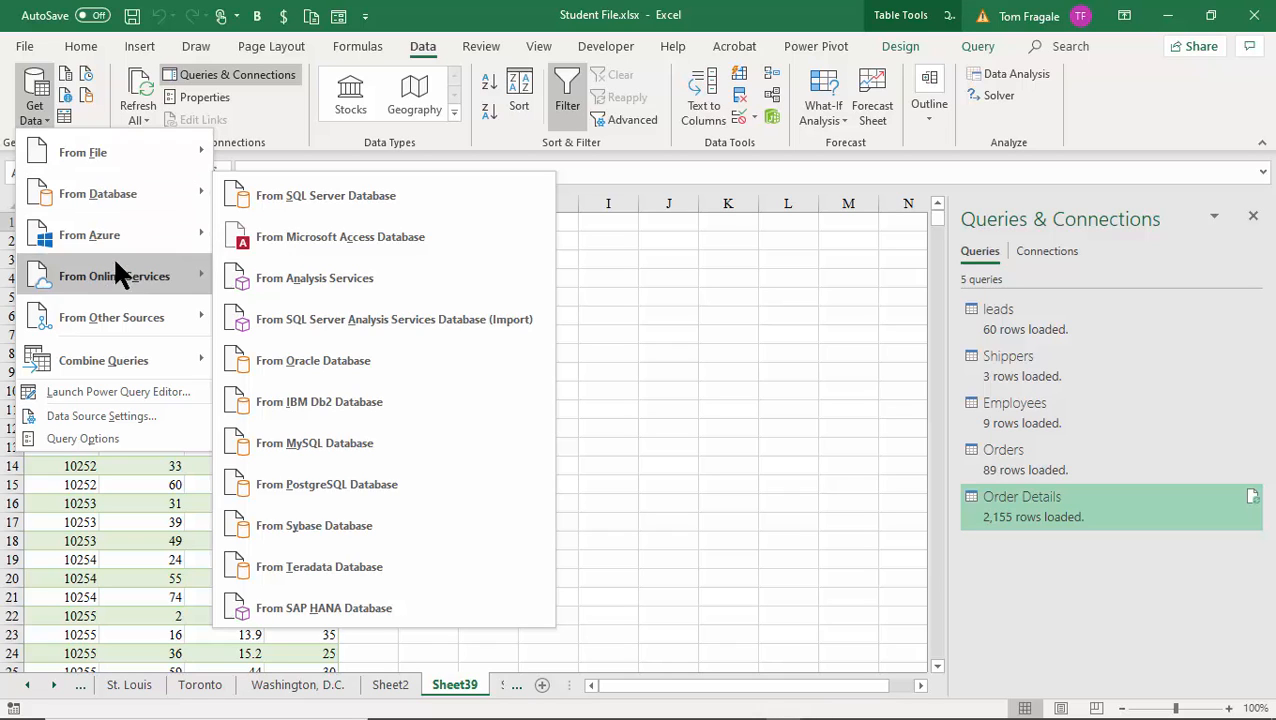
mouse_move(105, 316)
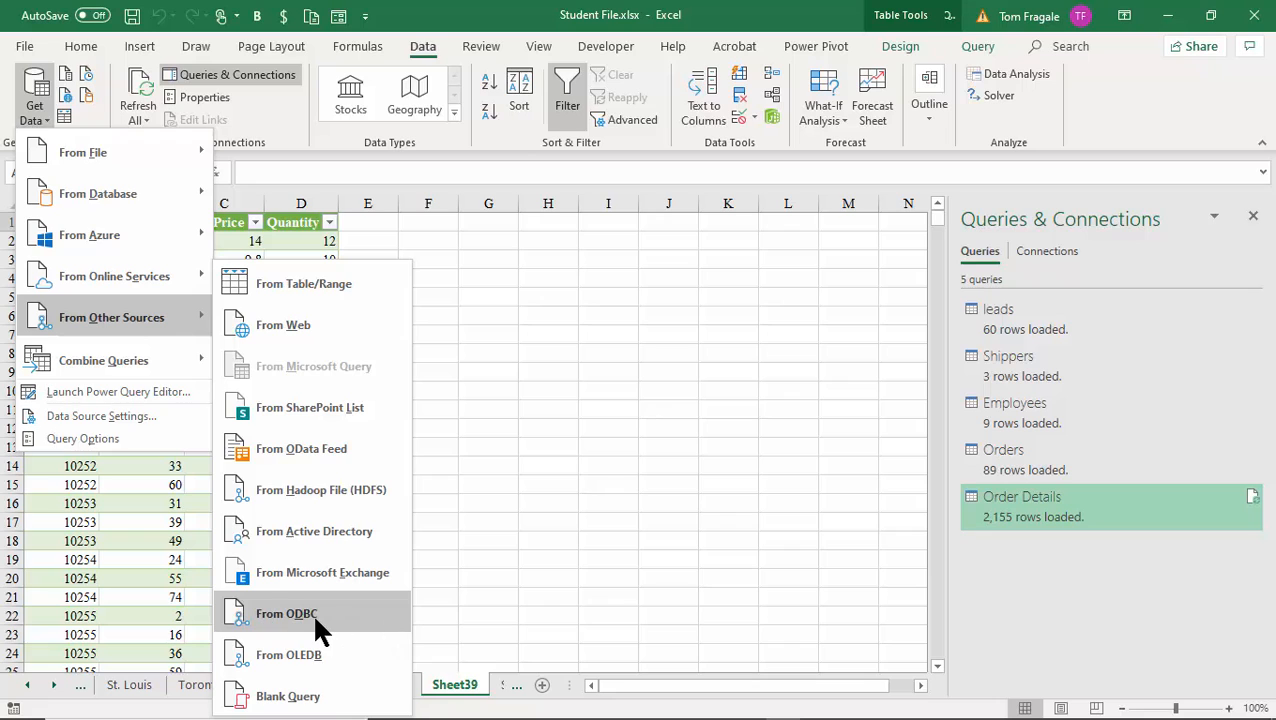
Connect From ODBC with the SQL Server DSN to list its seven databases.
left_click(331, 613)
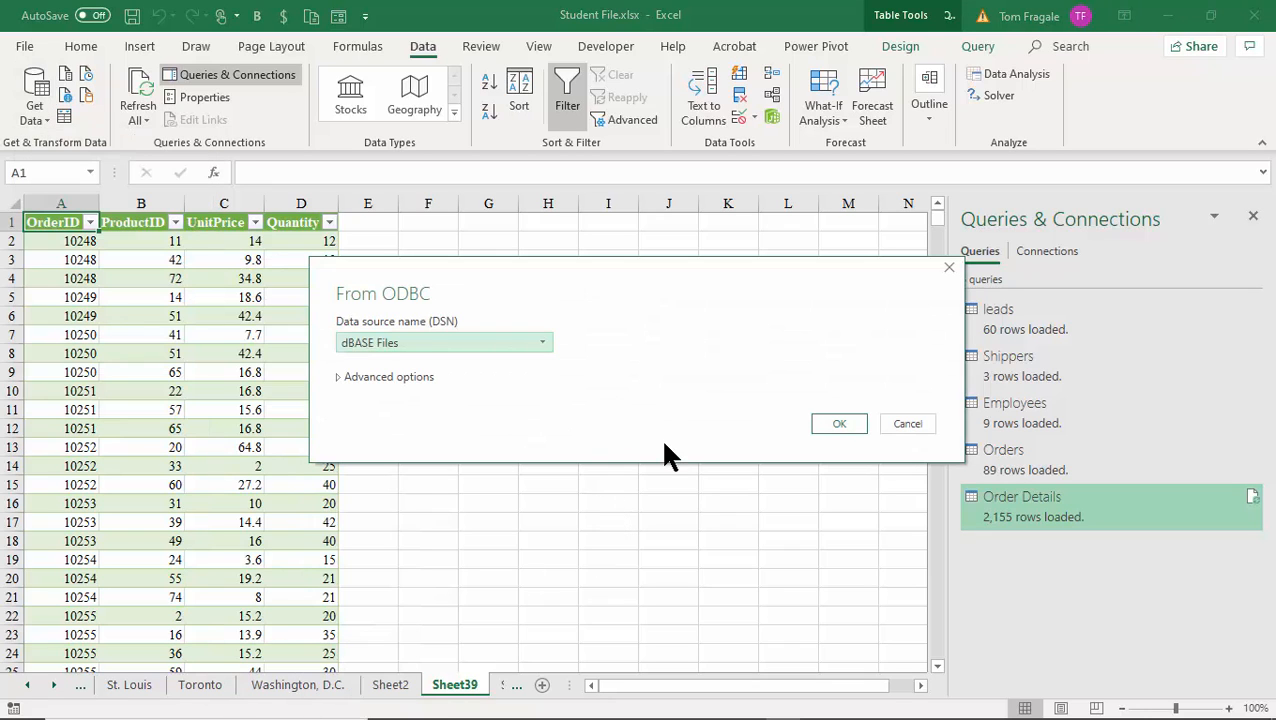
left_click(540, 345)
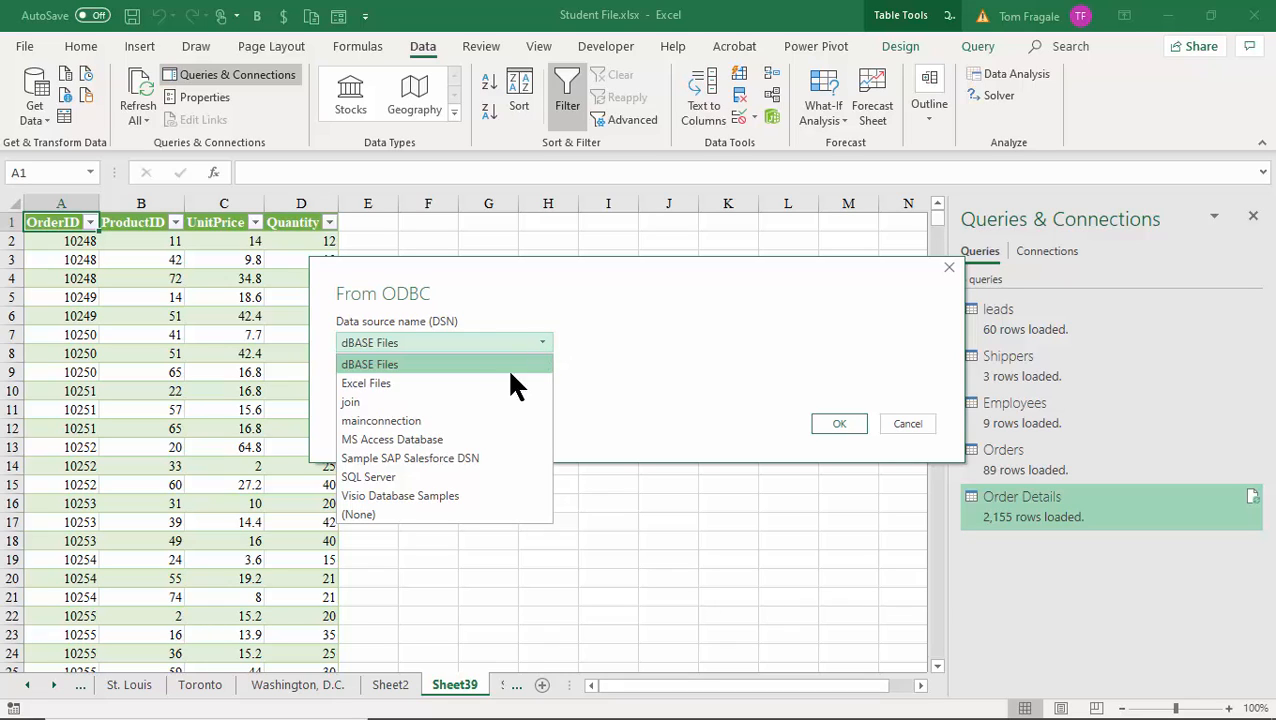
left_click(414, 476)
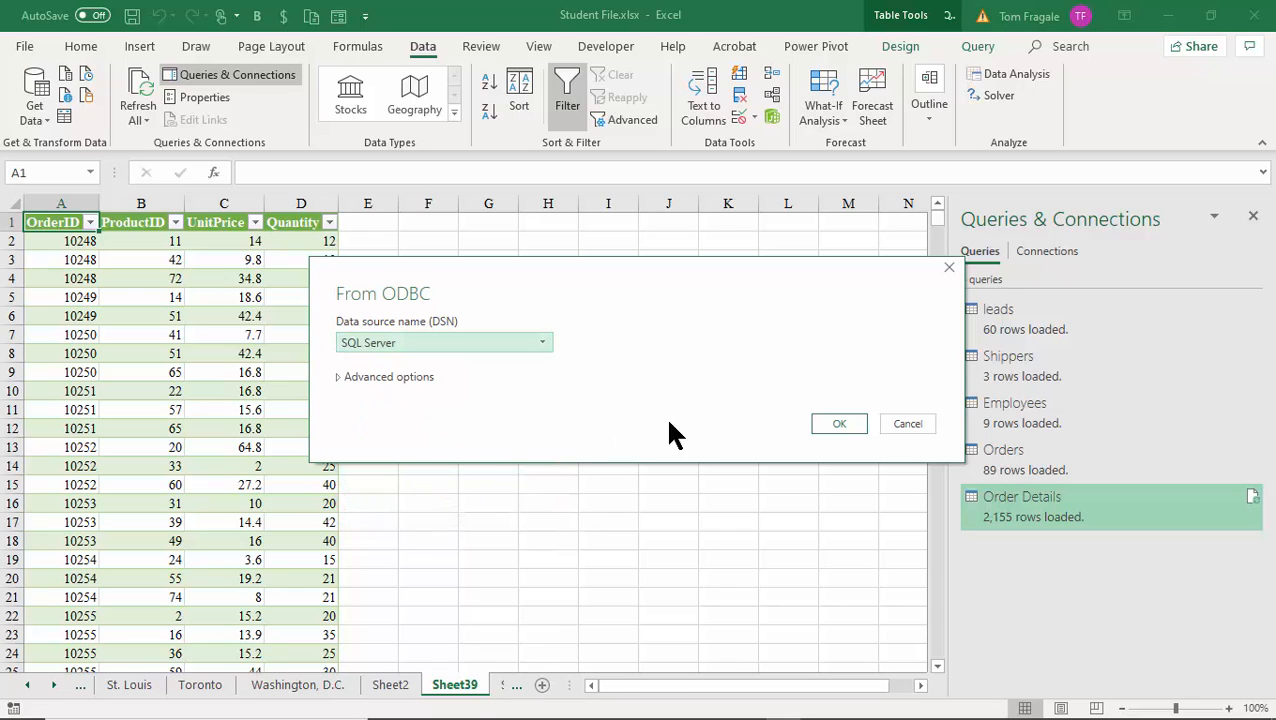
left_click(842, 423)
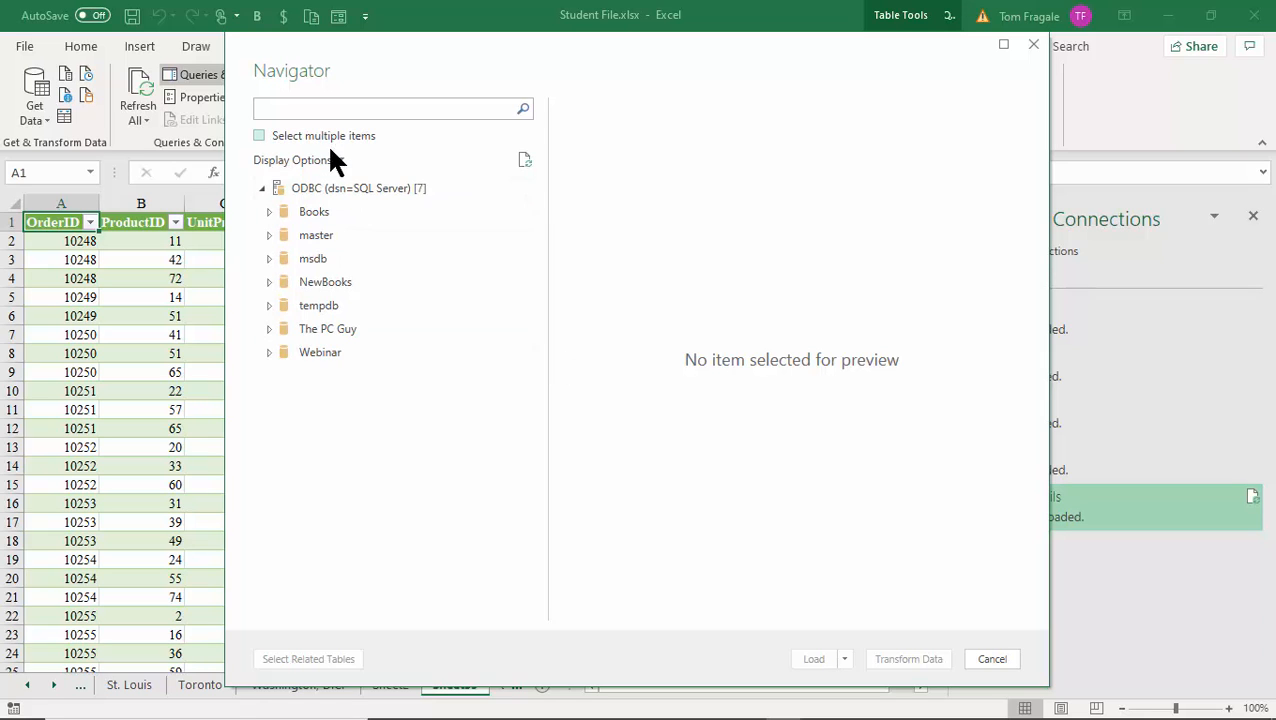
Load Products from The PC Guy > dbo onto a new sheet, 96 rows.
left_click(270, 330)
left_click(270, 330)
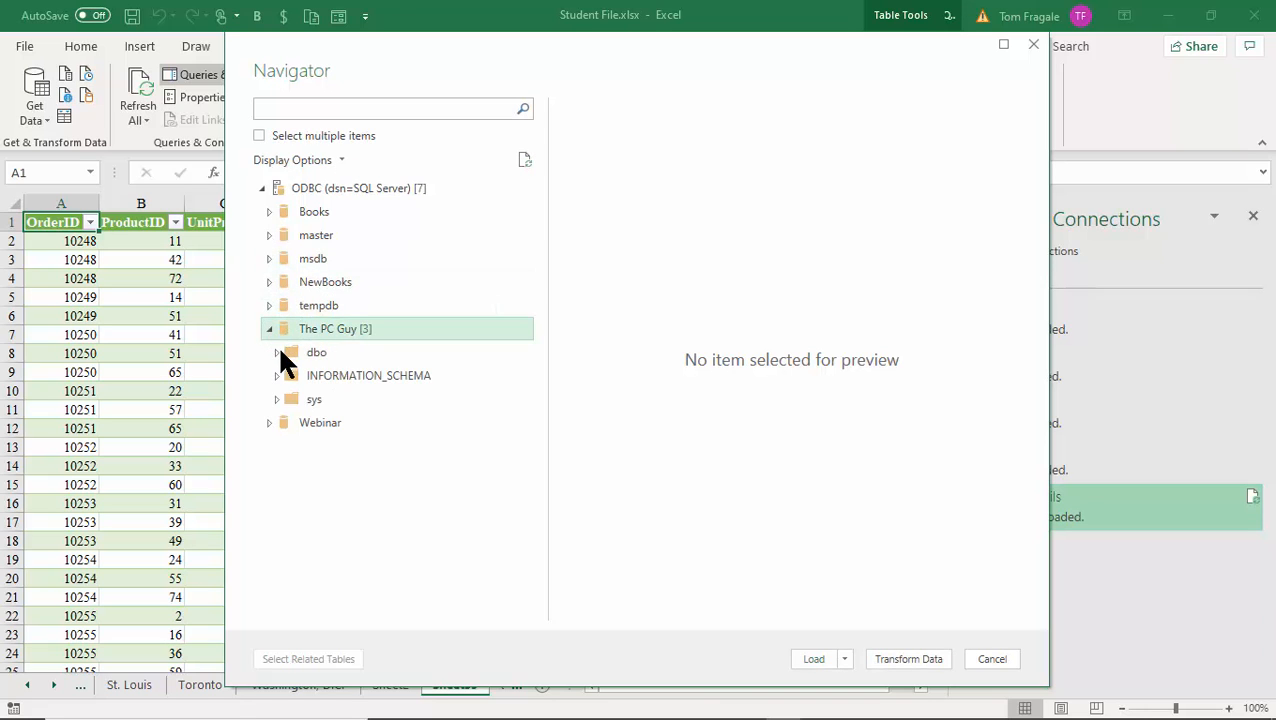
left_click(281, 350)
left_click(279, 350)
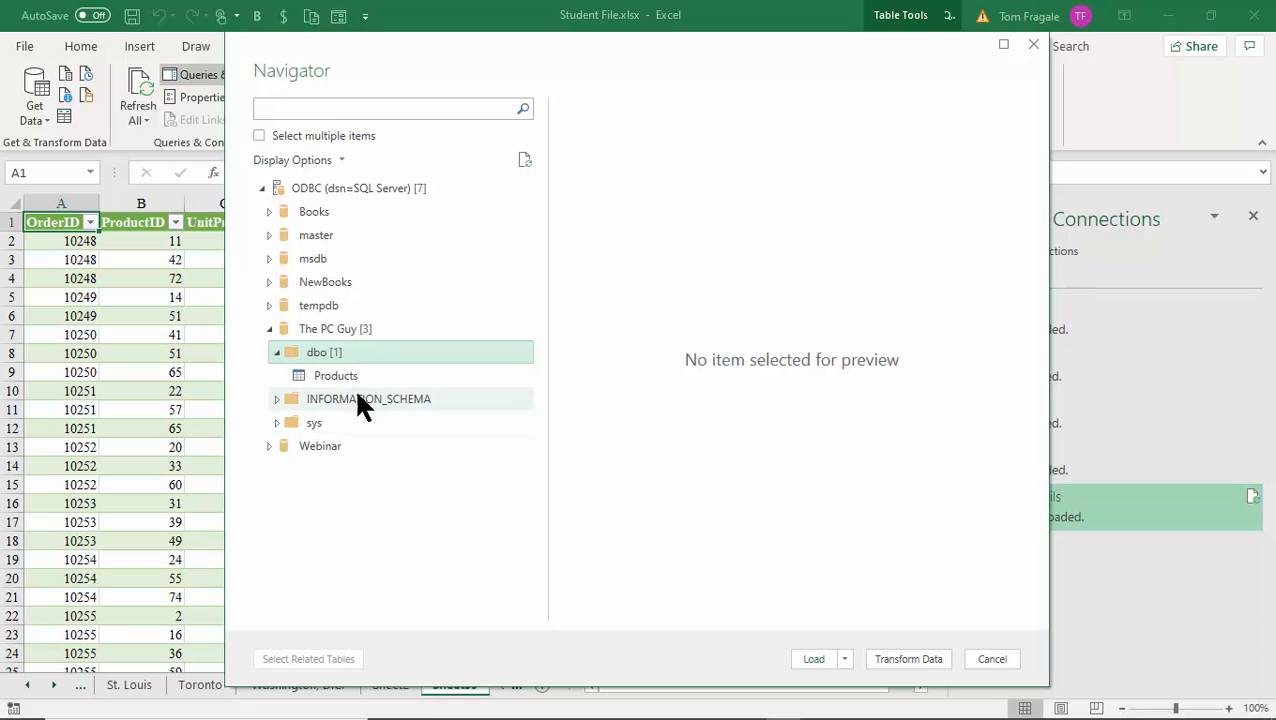
left_click(325, 378)
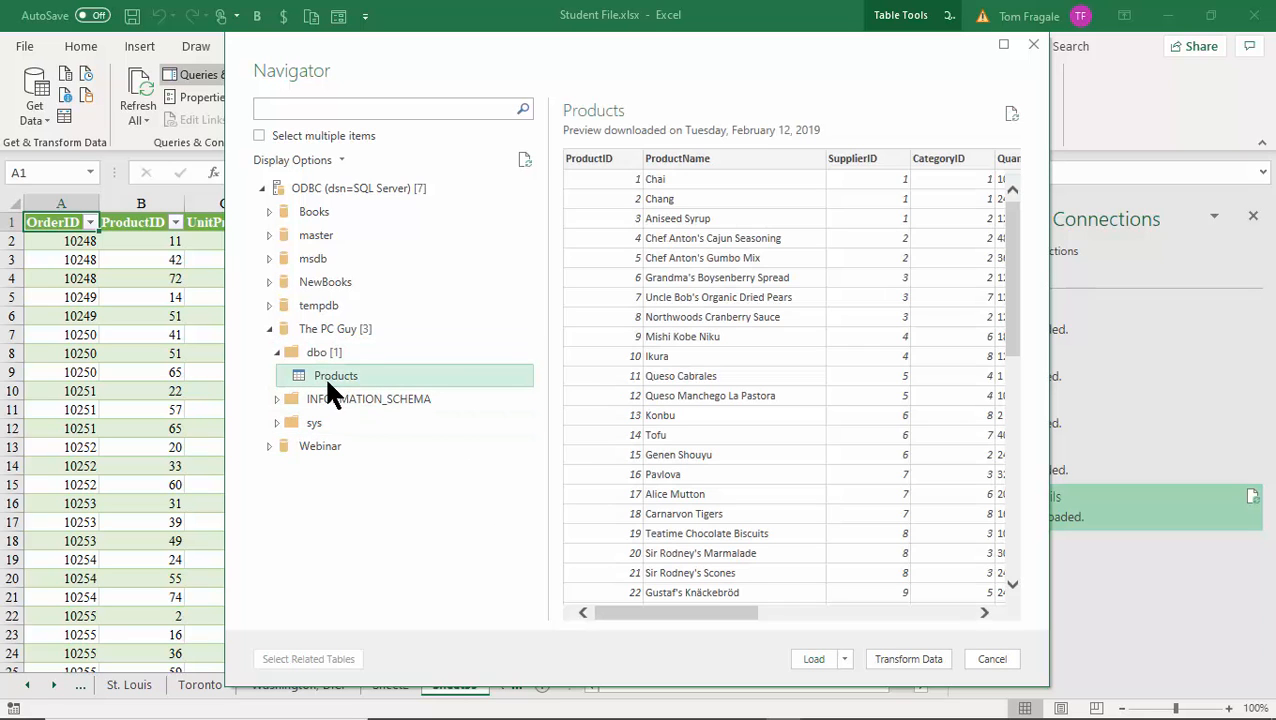
left_click(811, 657)
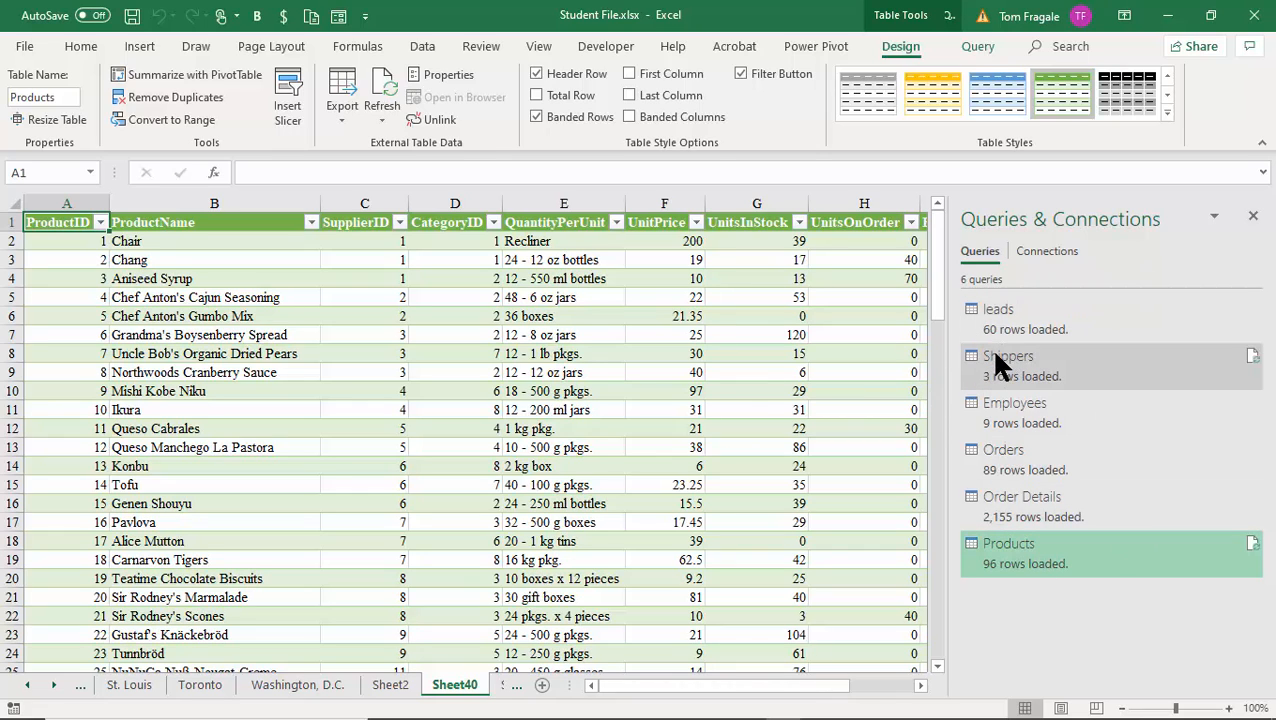
Close the Queries & Connections pane so the whole Products table is visible.
left_click(484, 358)
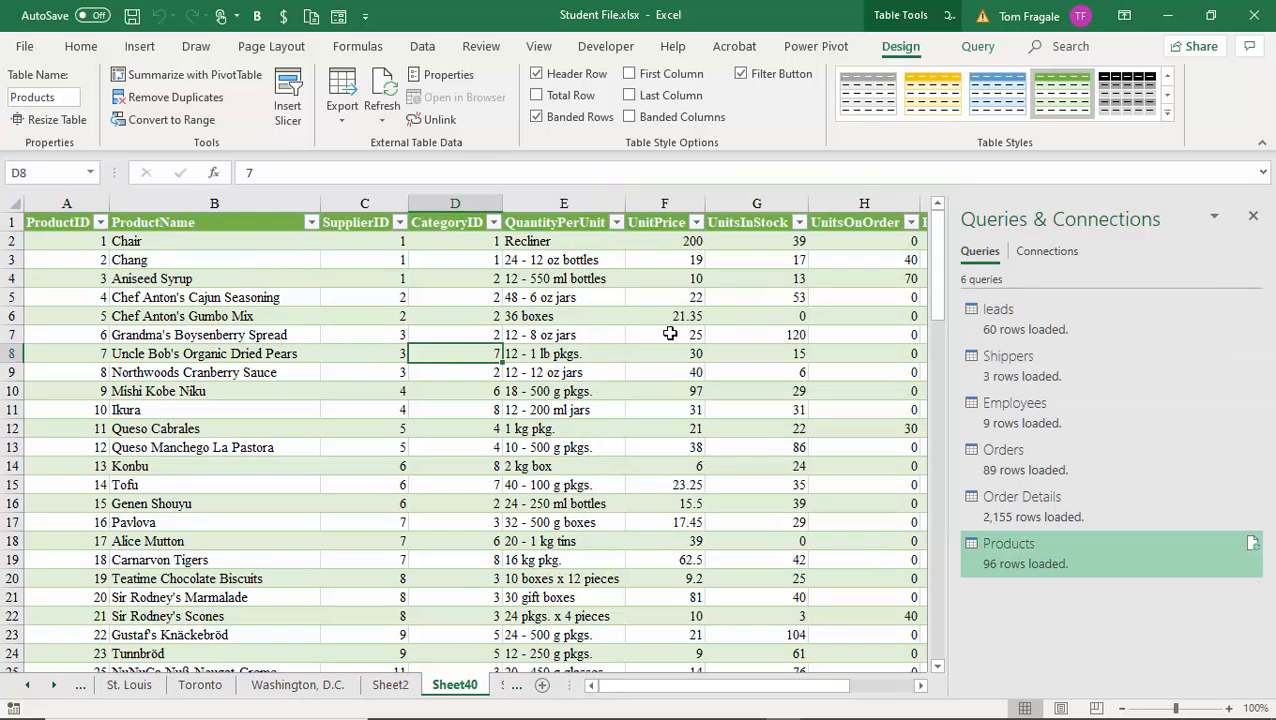
left_click(975, 47)
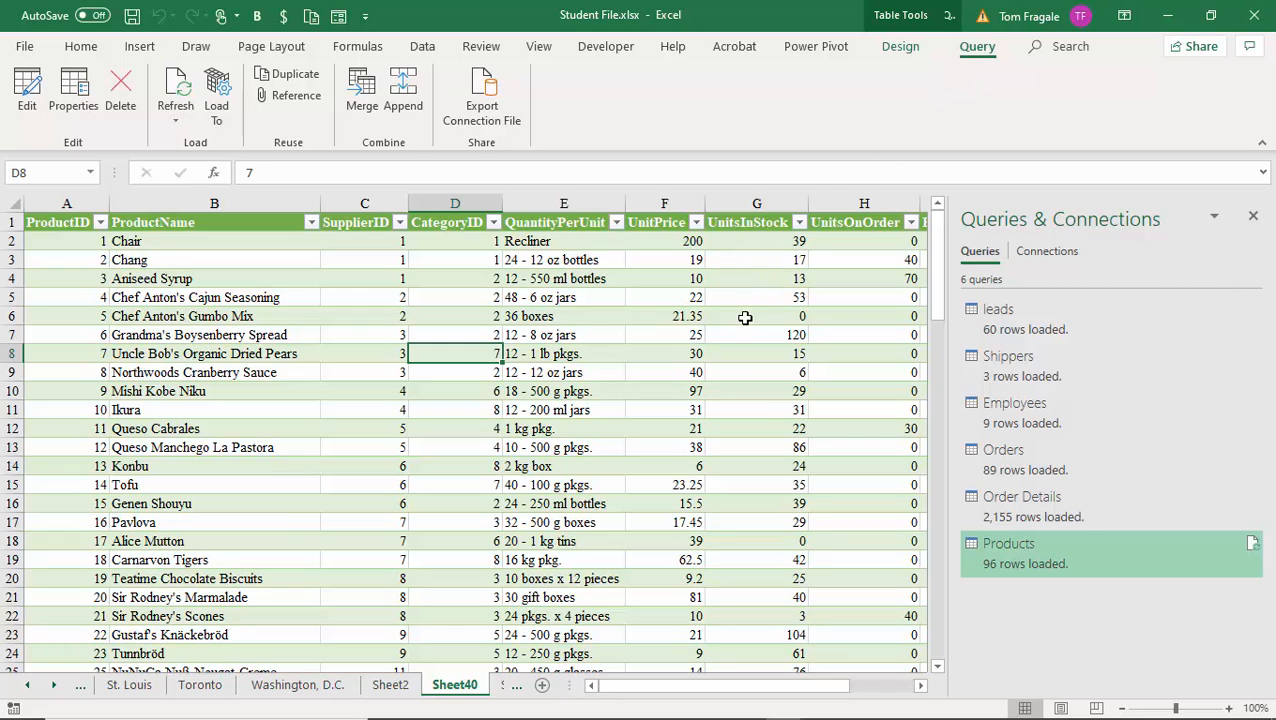
left_click(572, 414)
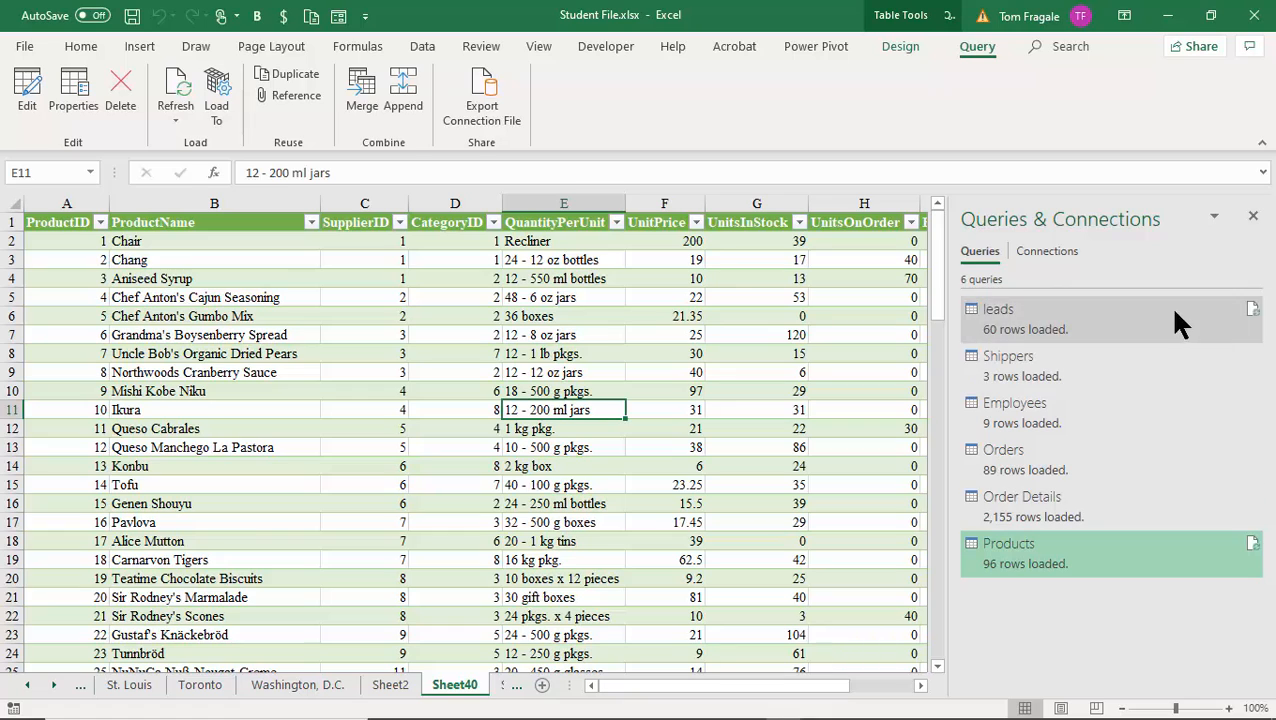
left_click(1253, 217)
Refresh the Products query from within the table.
left_click(612, 393)
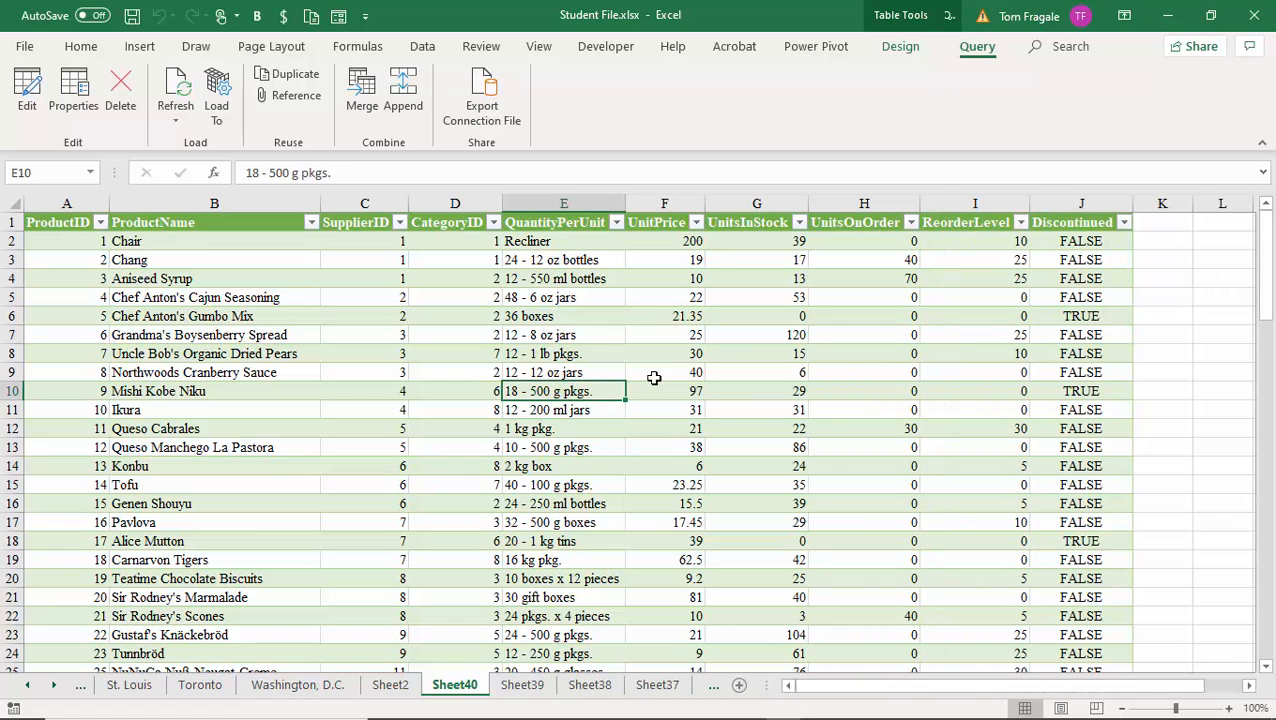
left_click(776, 333)
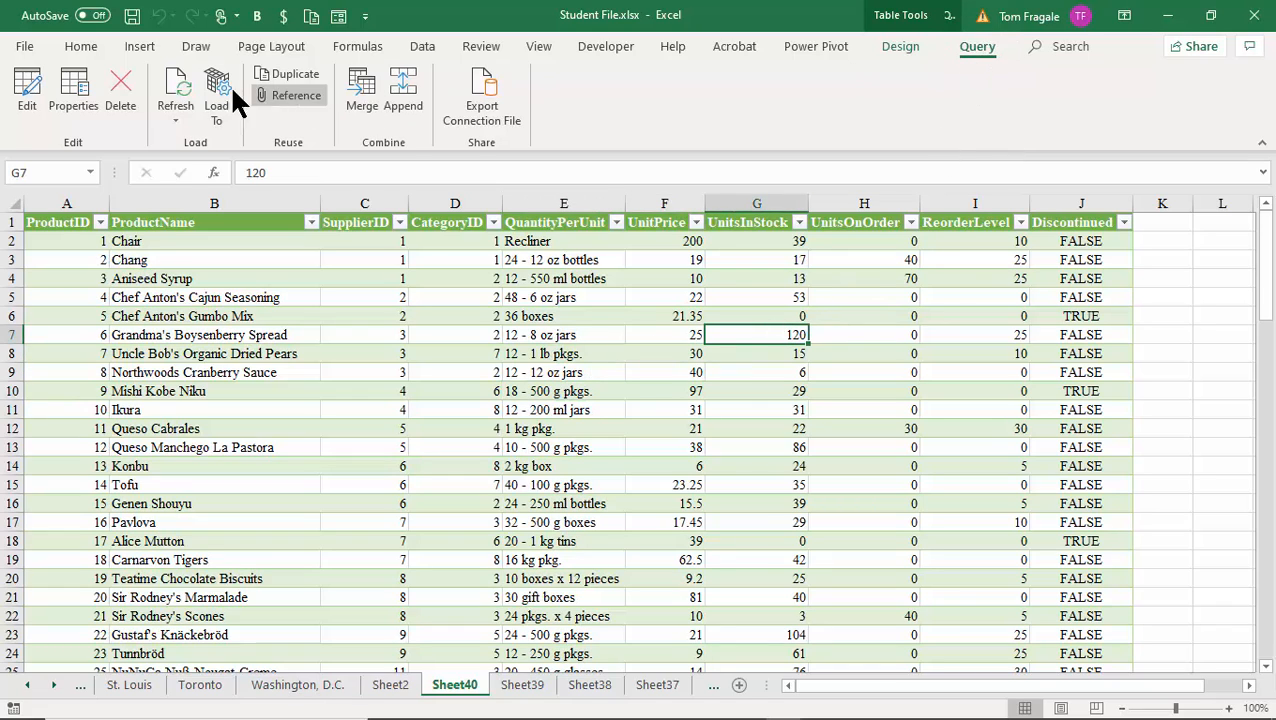
left_click(178, 86)
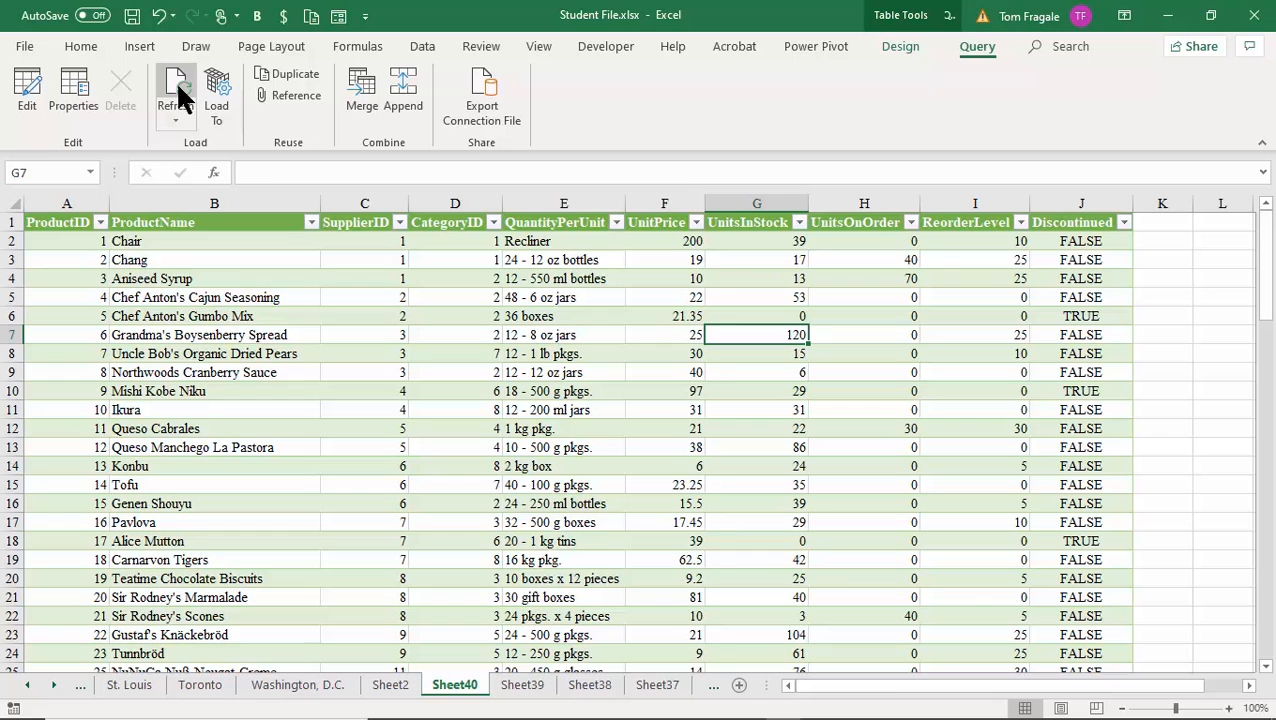
left_click(421, 48)
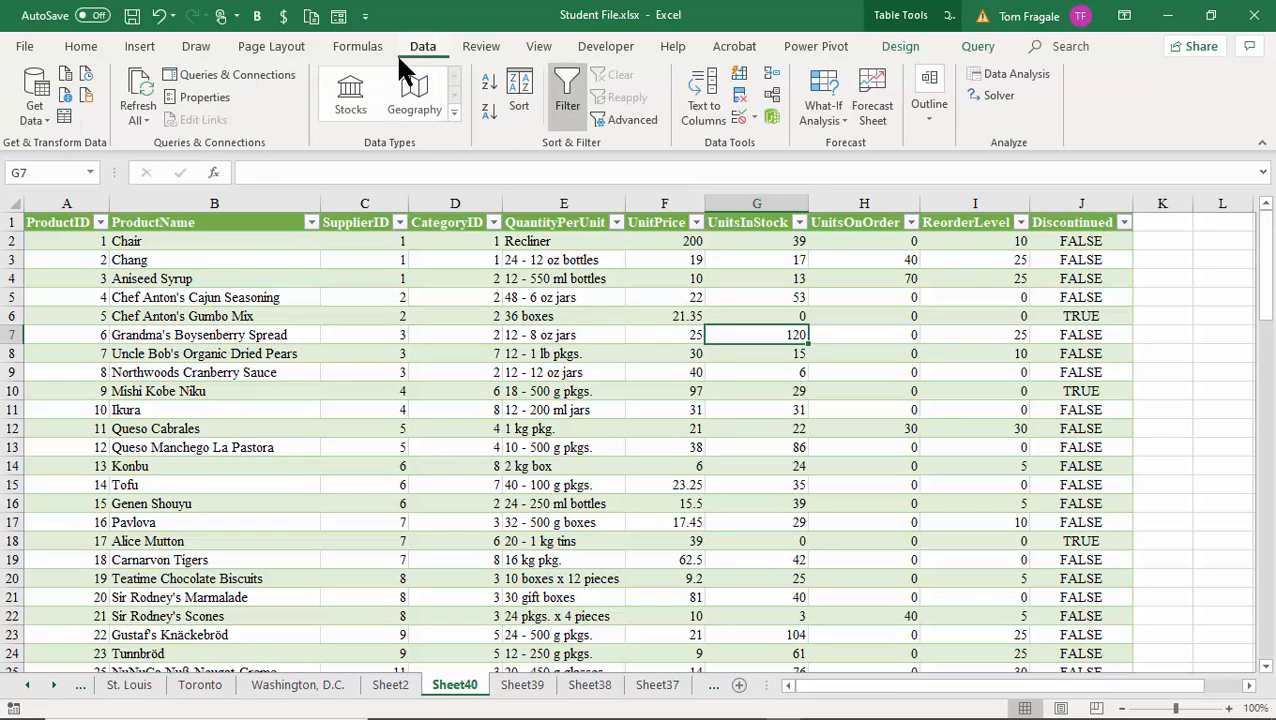
left_click(286, 444)
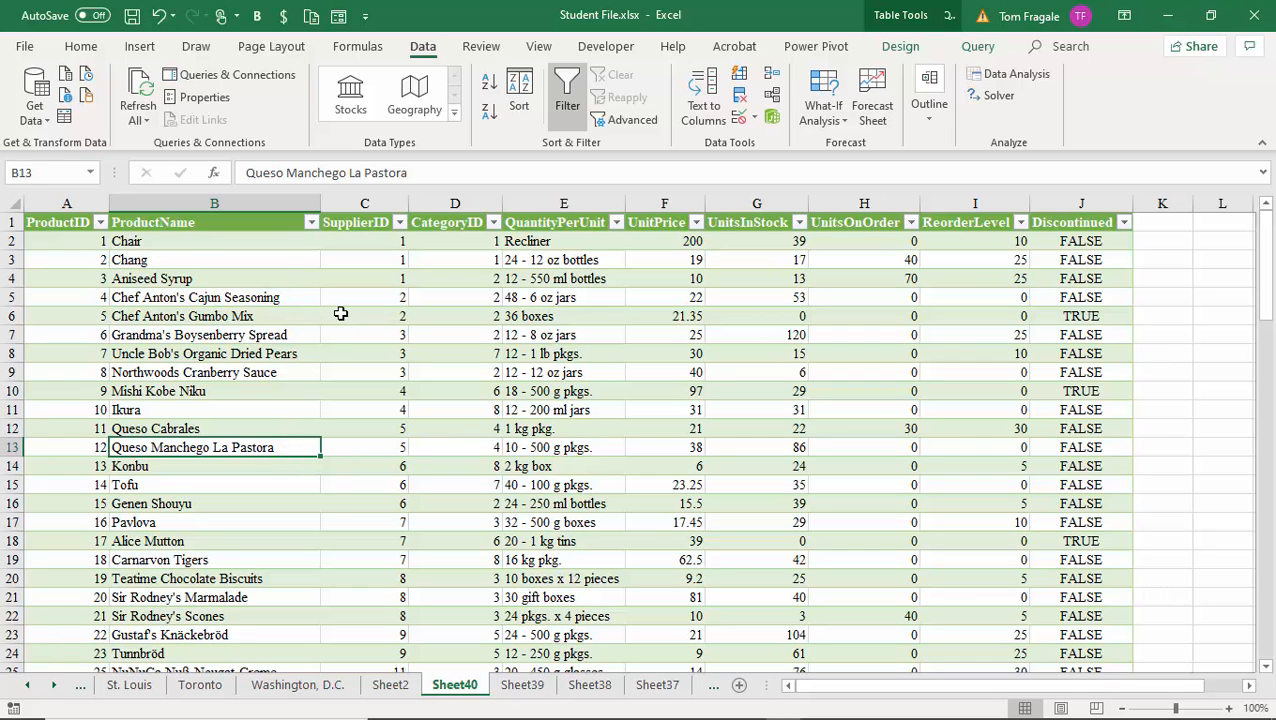